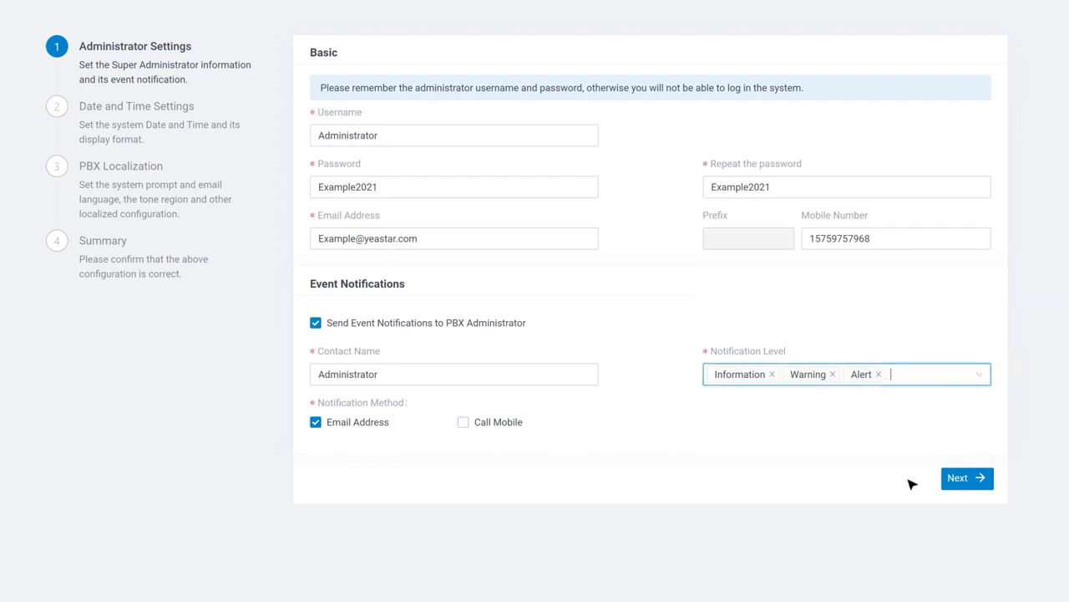
Finish the Administrator Settings and advance to the Date and Time Settings step.
{"action": "left_click", "coordinate": [961, 486]}
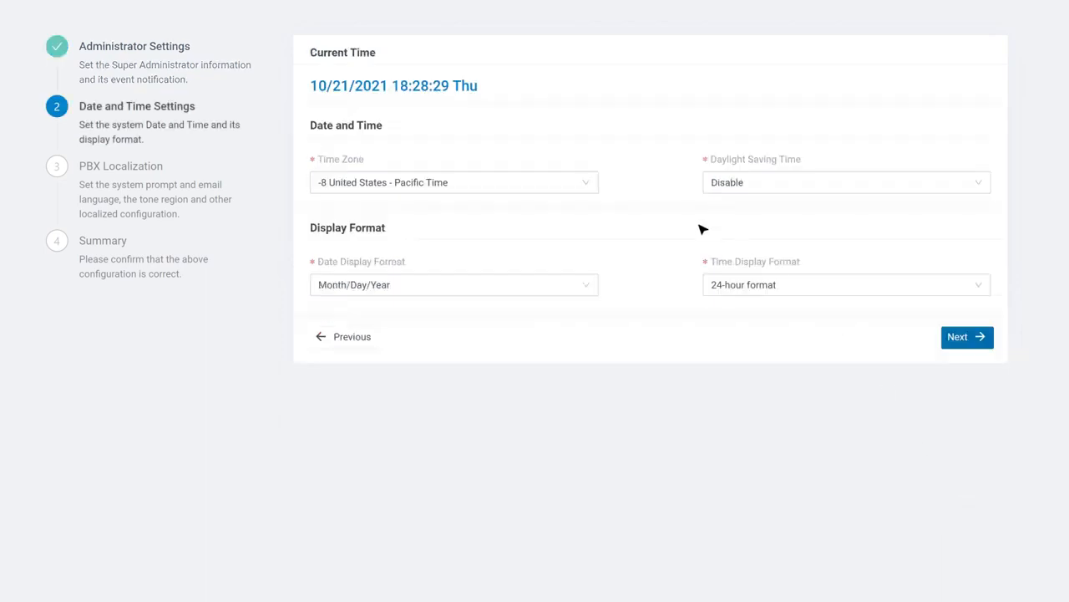
Set time zone 0 United Kingdom (London), DST disabled, Month/Day/Year and 24-hour formats.
{"action": "left_click", "coordinate": [575, 183]}
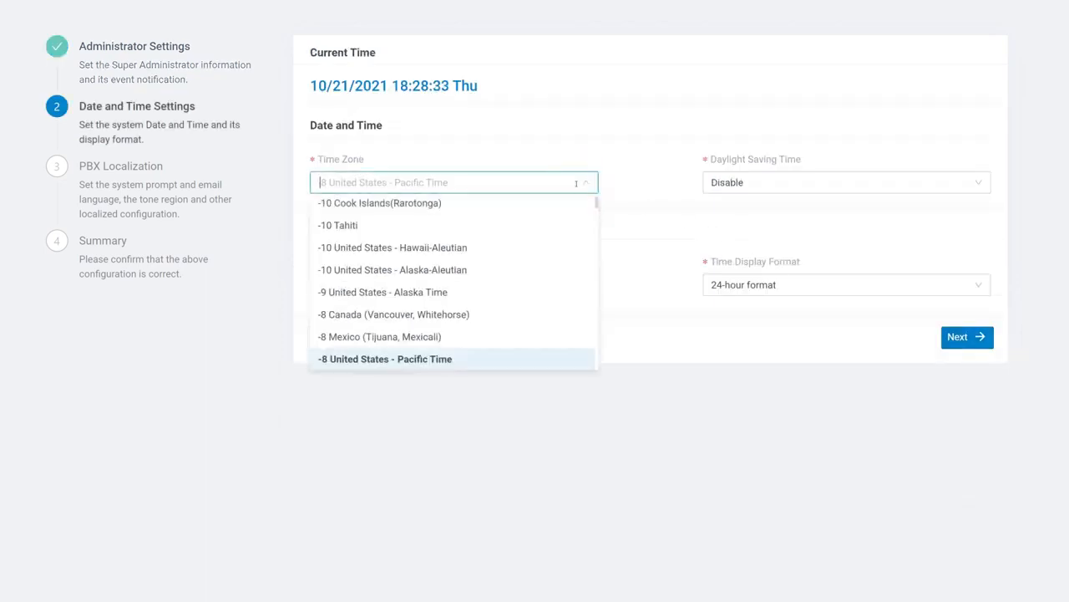
{"action": "scroll", "coordinate": [580, 234], "scroll_direction": "down", "scroll_amount": 8}
{"action": "scroll", "coordinate": [582, 236], "scroll_direction": "down", "scroll_amount": 3}
{"action": "left_click", "coordinate": [575, 221]}
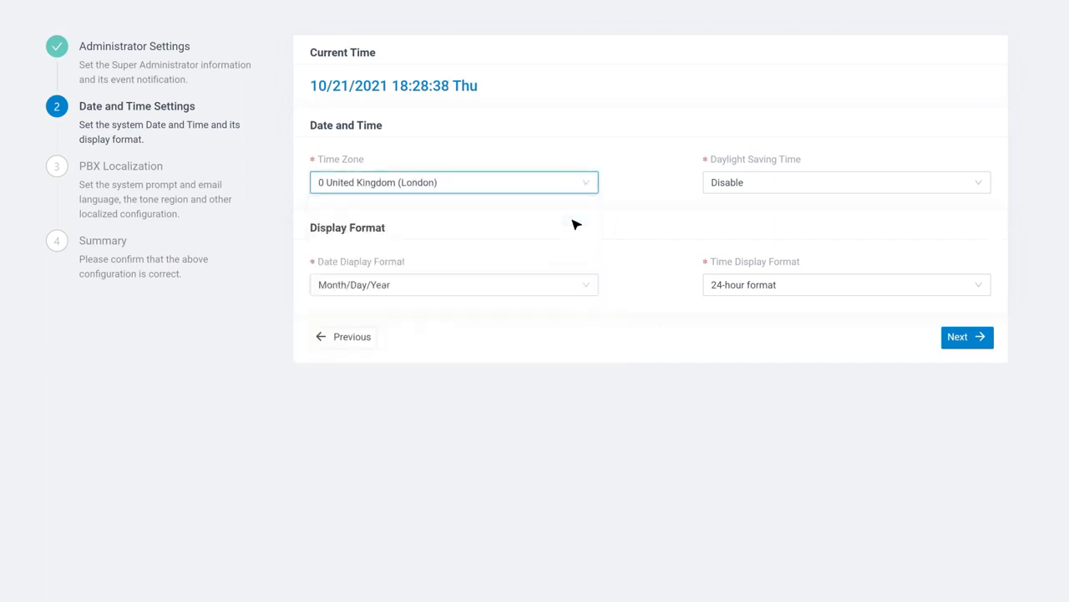
{"action": "left_click", "coordinate": [960, 184]}
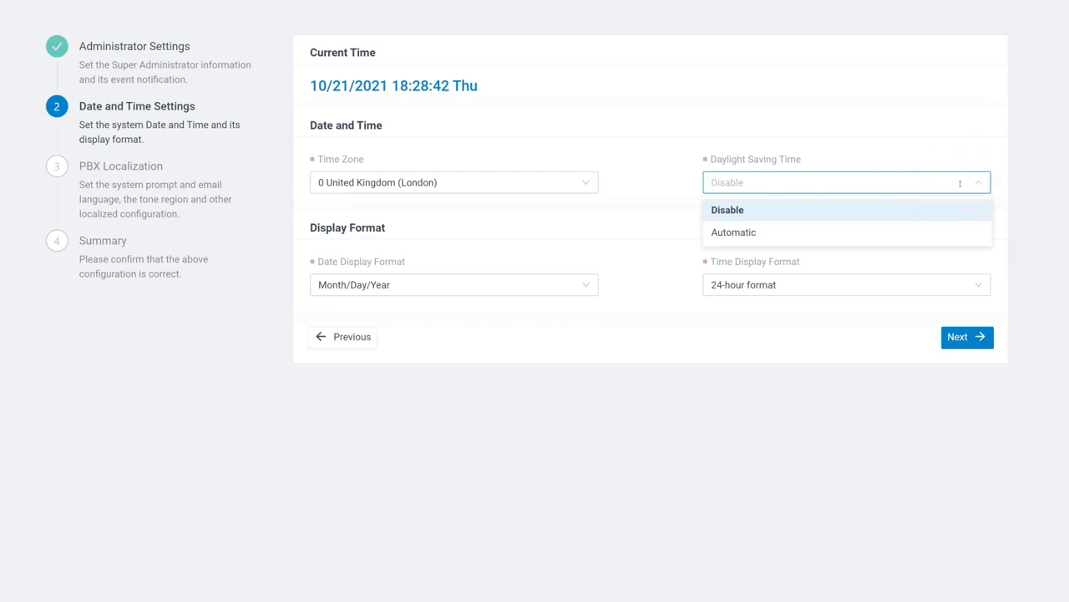
{"action": "left_click", "coordinate": [590, 287]}
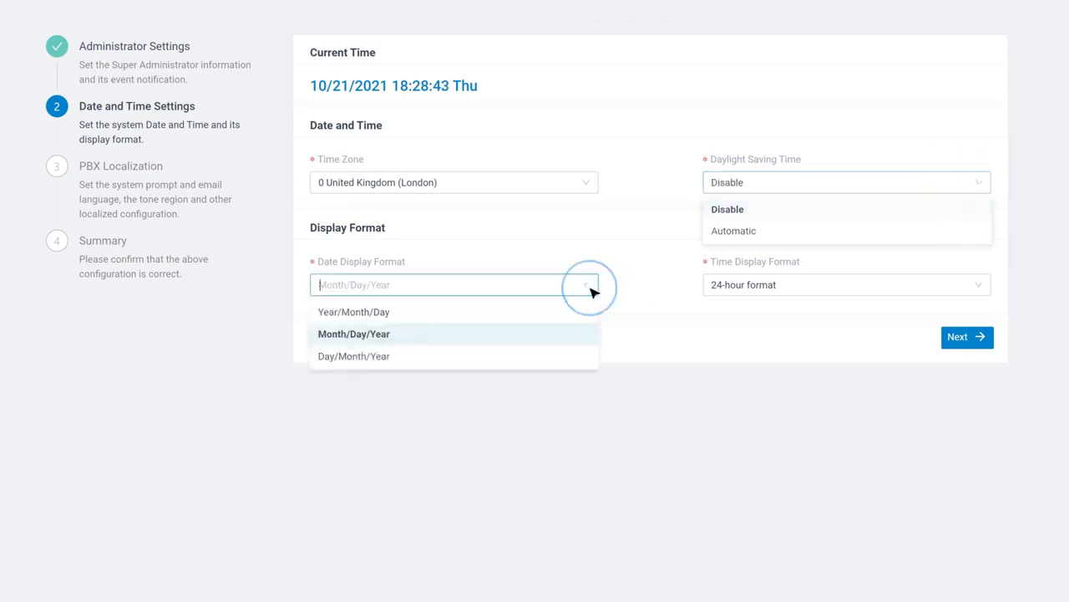
{"action": "left_click", "coordinate": [590, 287]}
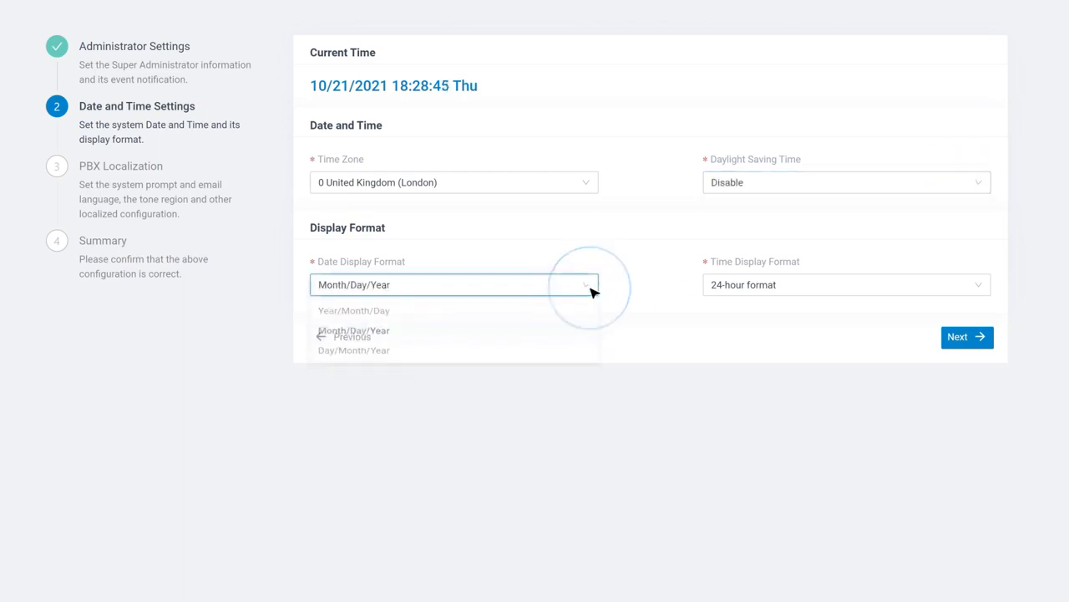
{"action": "left_click", "coordinate": [984, 286]}
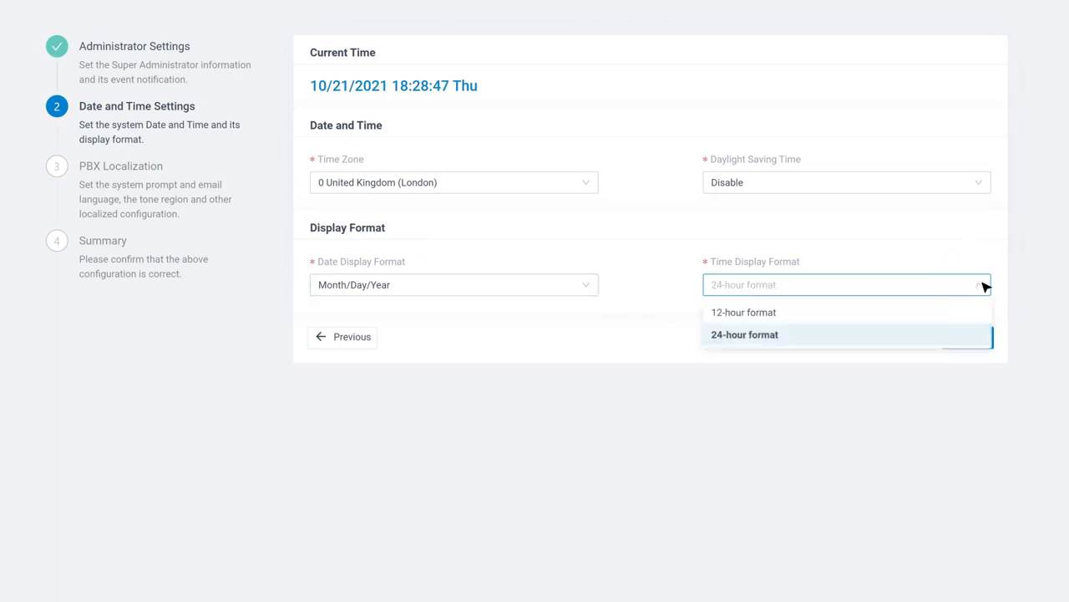
{"action": "left_click", "coordinate": [977, 331]}
{"action": "left_click", "coordinate": [976, 336]}
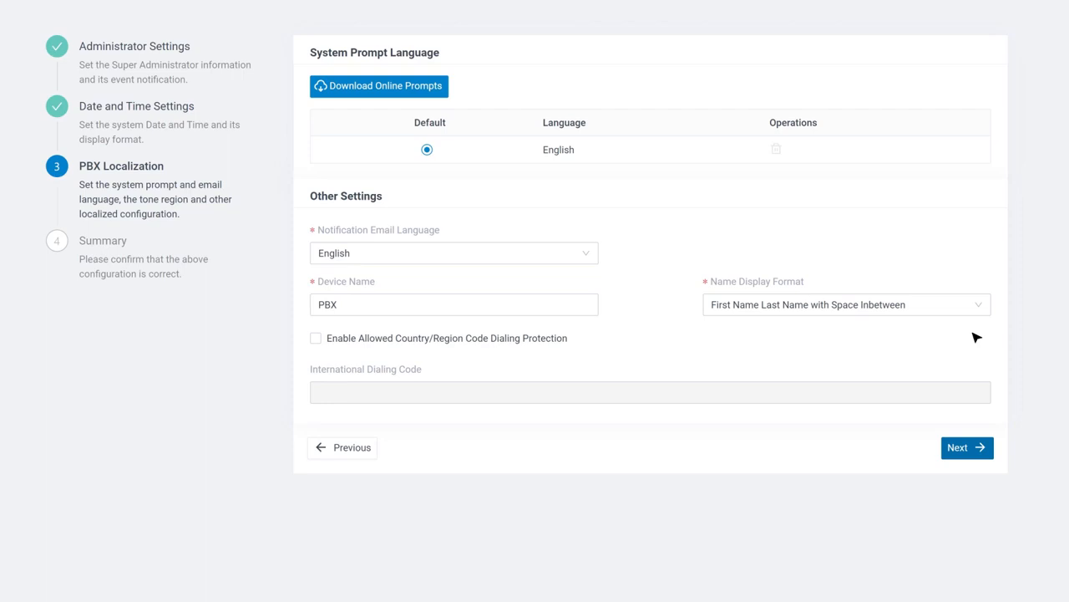
Download the English (British) system prompts from the online prompt list.
{"action": "left_click", "coordinate": [440, 92]}
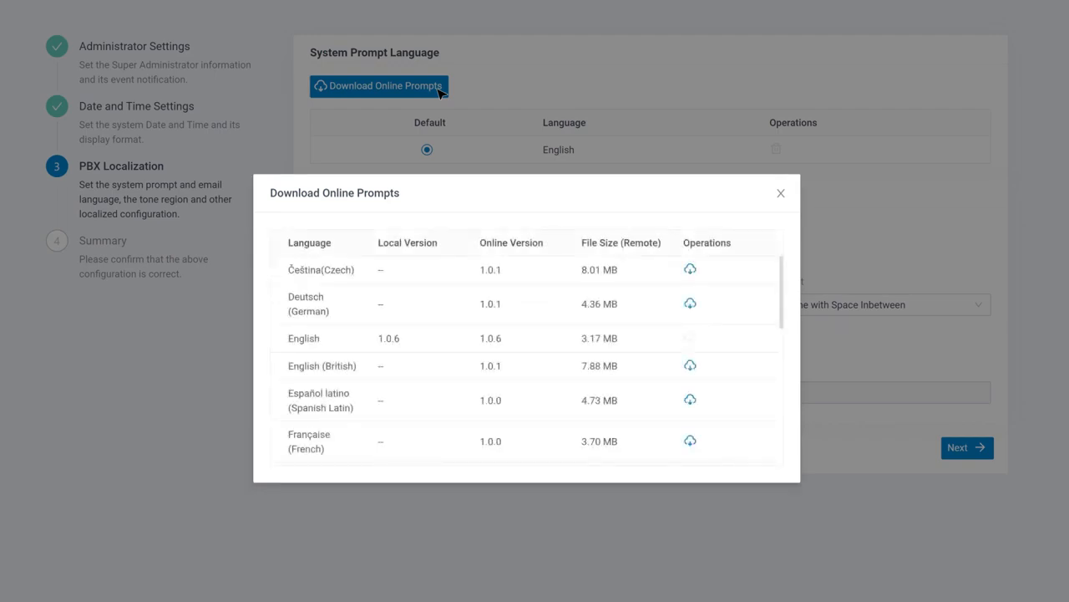
{"action": "left_click", "coordinate": [694, 366]}
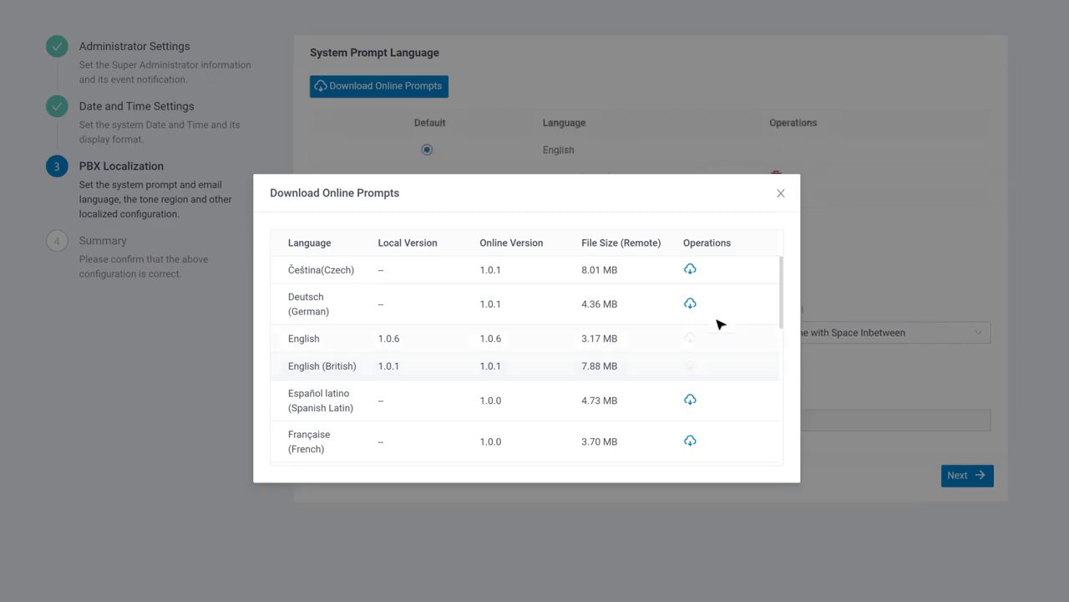
{"action": "left_click", "coordinate": [780, 193]}
Keep English email language and name format, leave dialing protection off, and continue.
{"action": "left_click", "coordinate": [595, 283]}
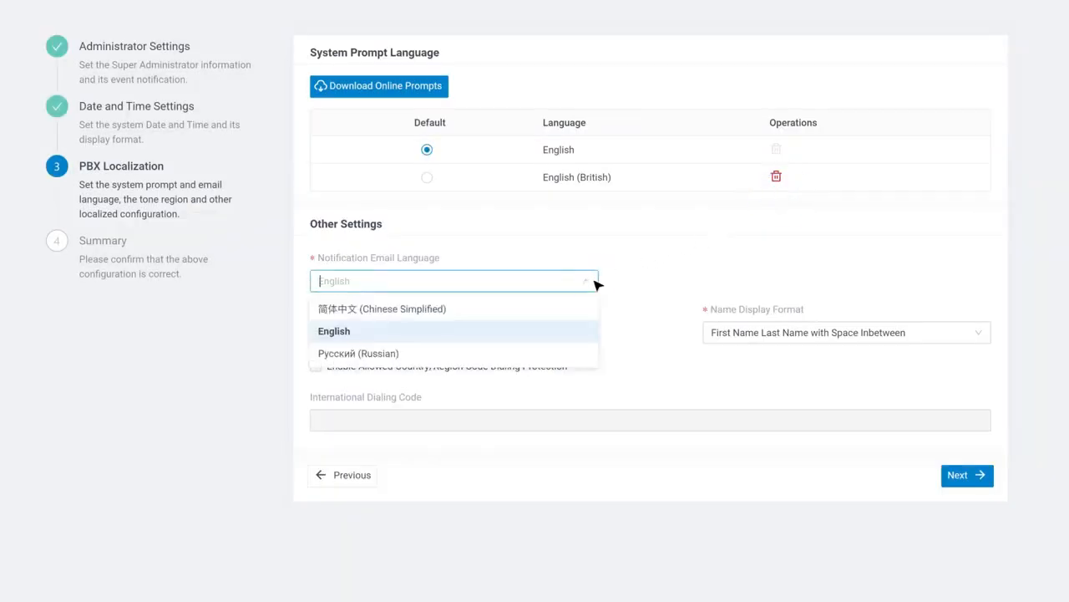
{"action": "left_click", "coordinate": [589, 285]}
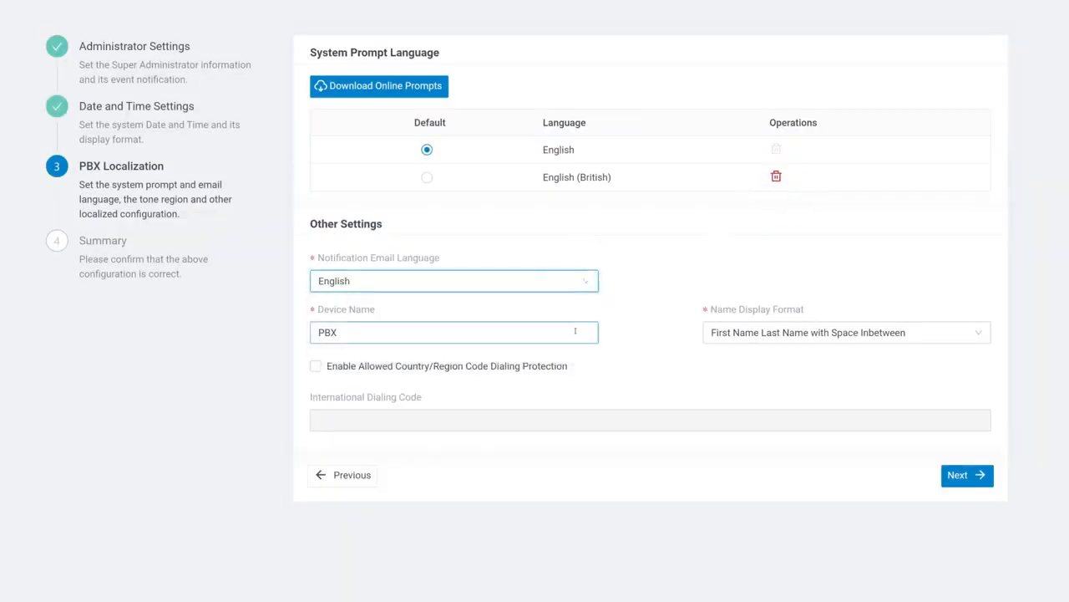
{"action": "left_click", "coordinate": [895, 333]}
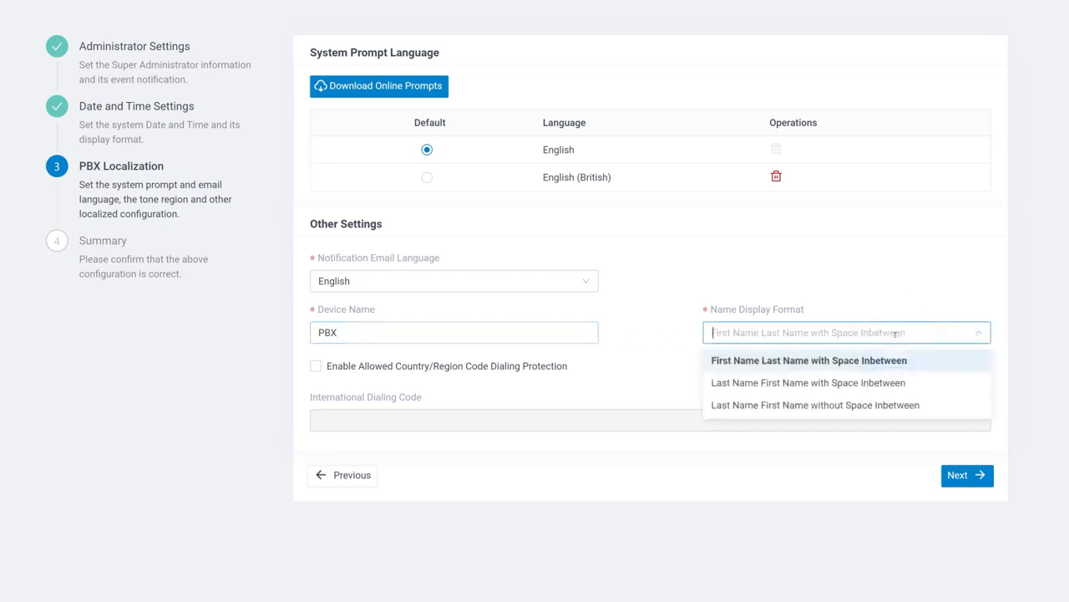
{"action": "left_click", "coordinate": [621, 375]}
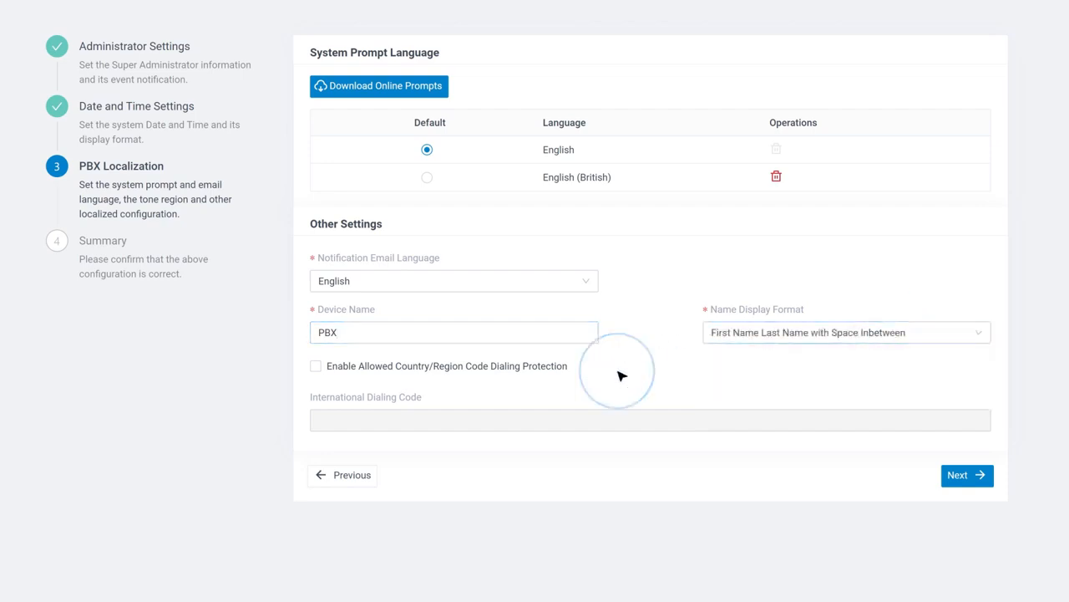
{"action": "left_click", "coordinate": [316, 366]}
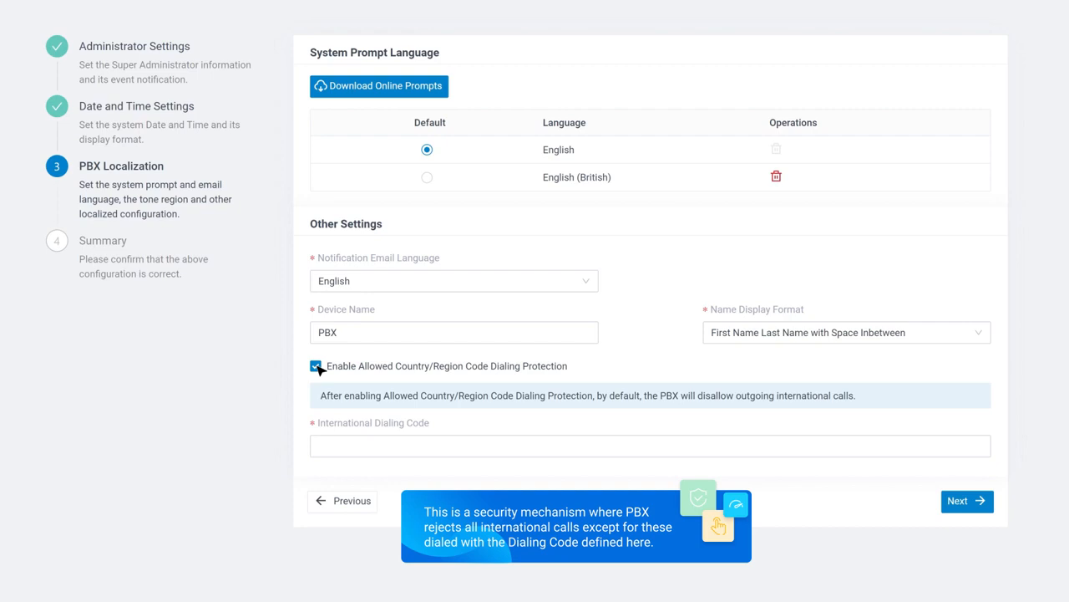
{"action": "left_click", "coordinate": [317, 367]}
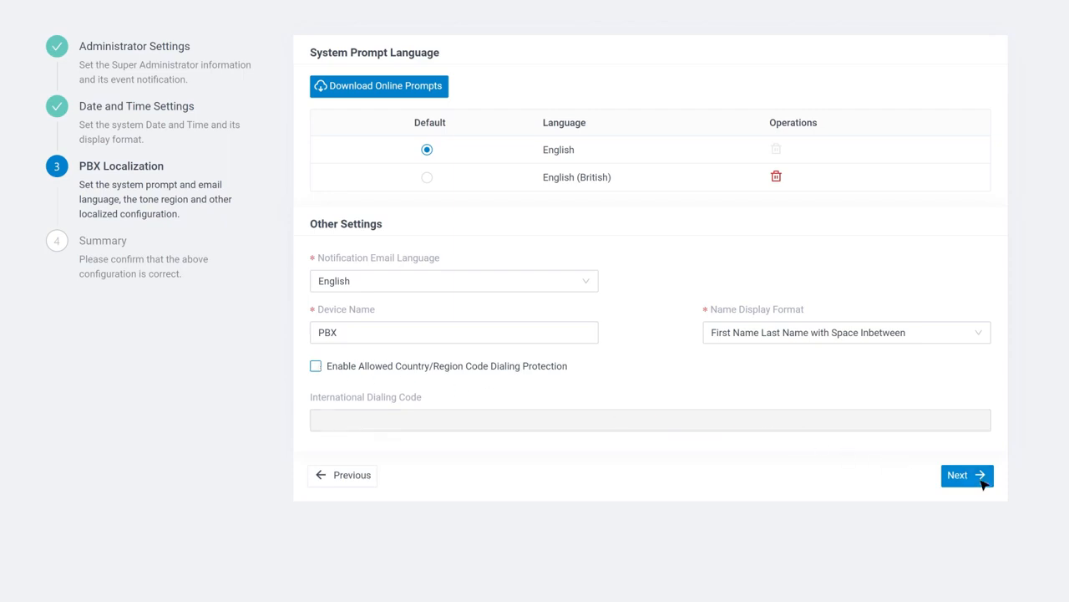
{"action": "left_click", "coordinate": [978, 478]}
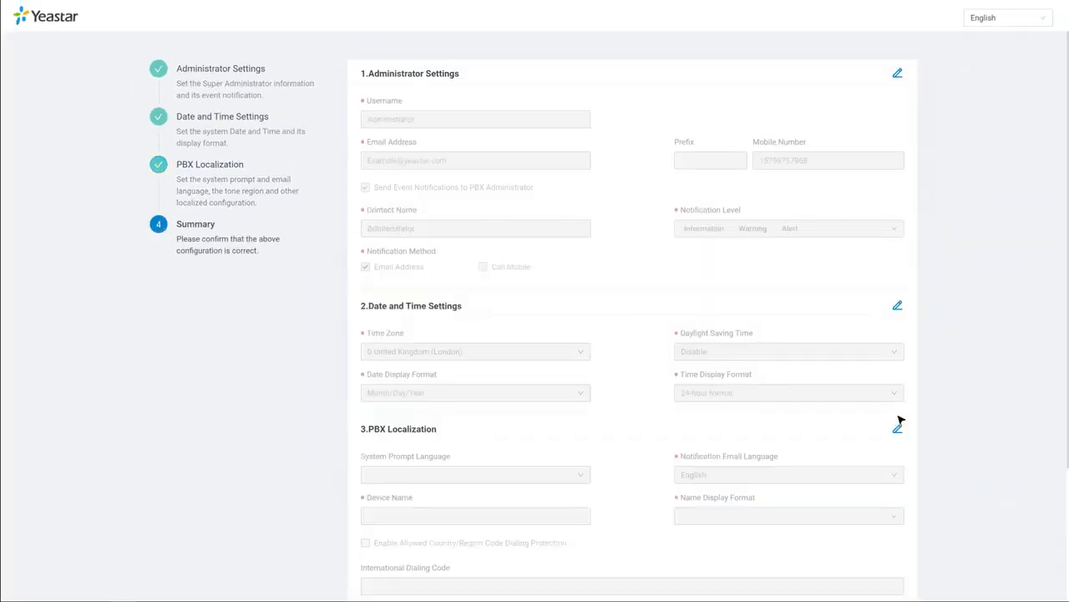
Review the Summary, recheck the PBX Localization step, then choose Reboot.
{"action": "scroll", "coordinate": [901, 420], "scroll_direction": "down", "scroll_amount": 2}
{"action": "scroll", "coordinate": [901, 421], "scroll_direction": "down", "scroll_amount": 1}
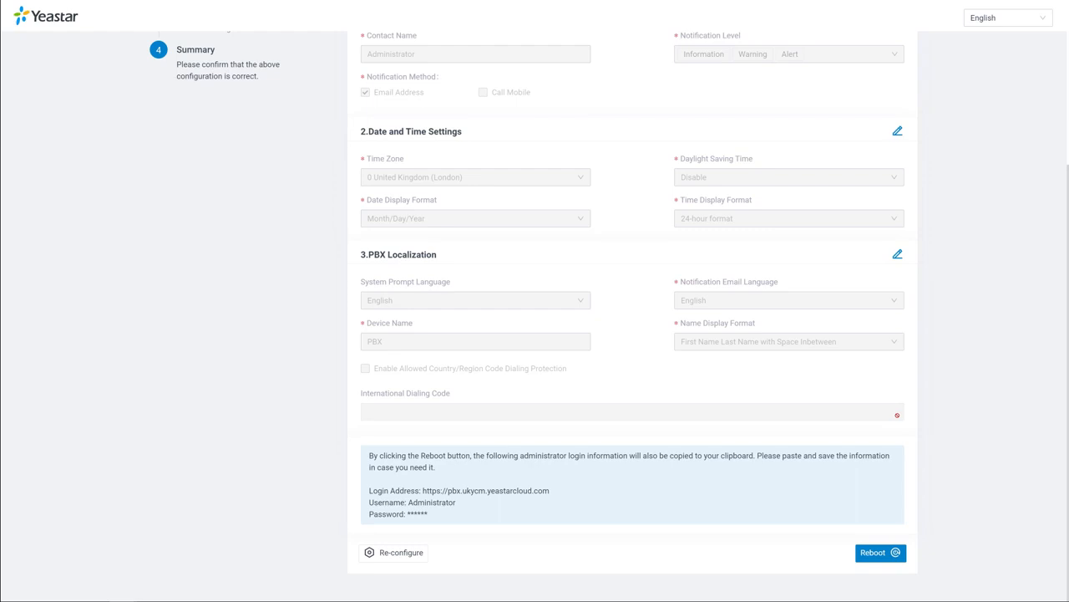
{"action": "left_click", "coordinate": [897, 254]}
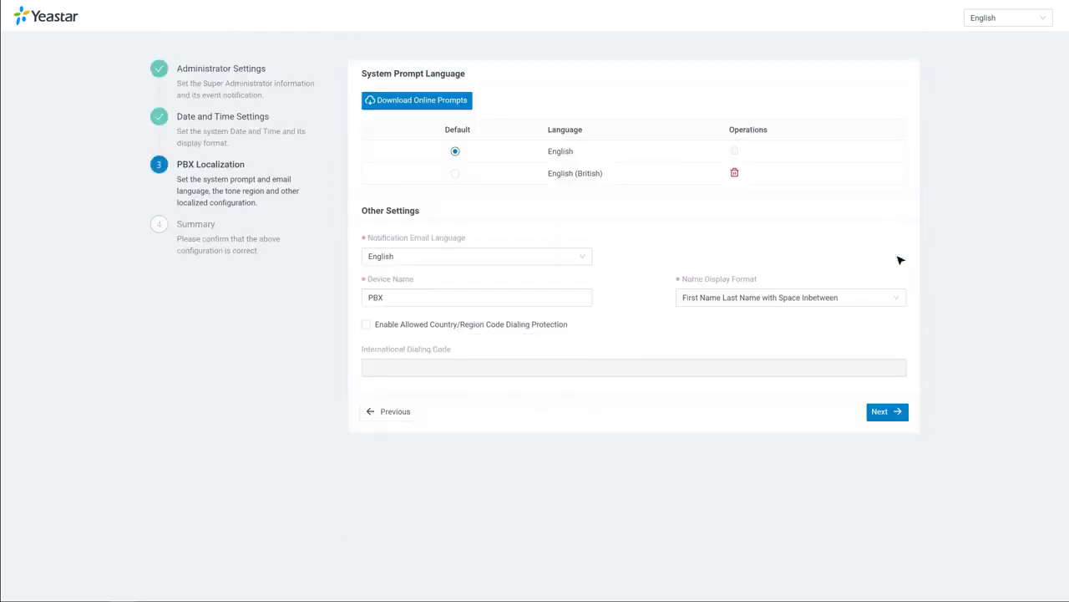
{"action": "left_click", "coordinate": [894, 412]}
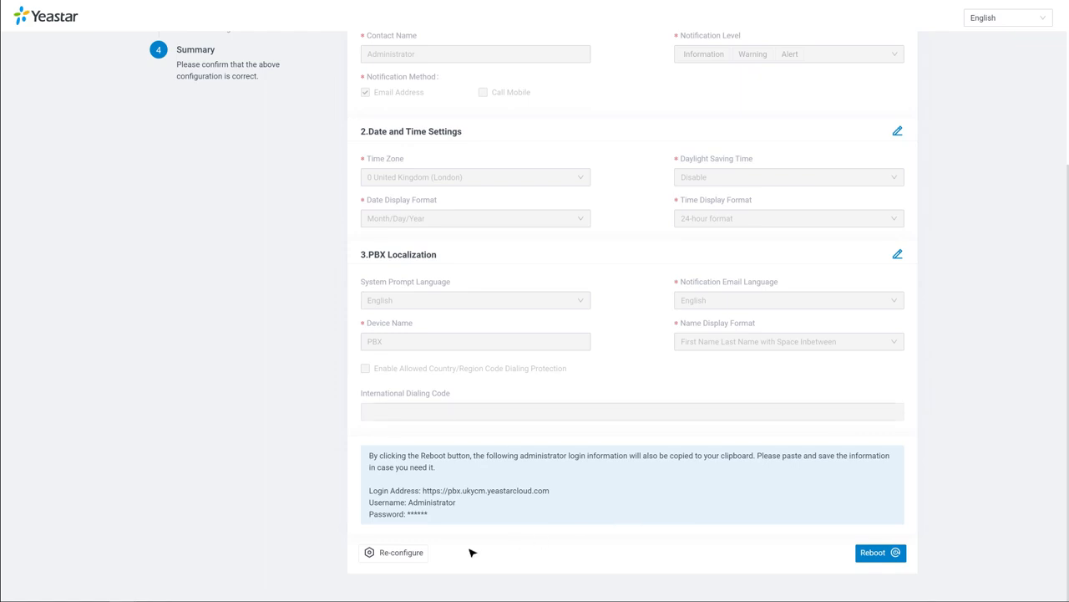
{"action": "left_click", "coordinate": [399, 557]}
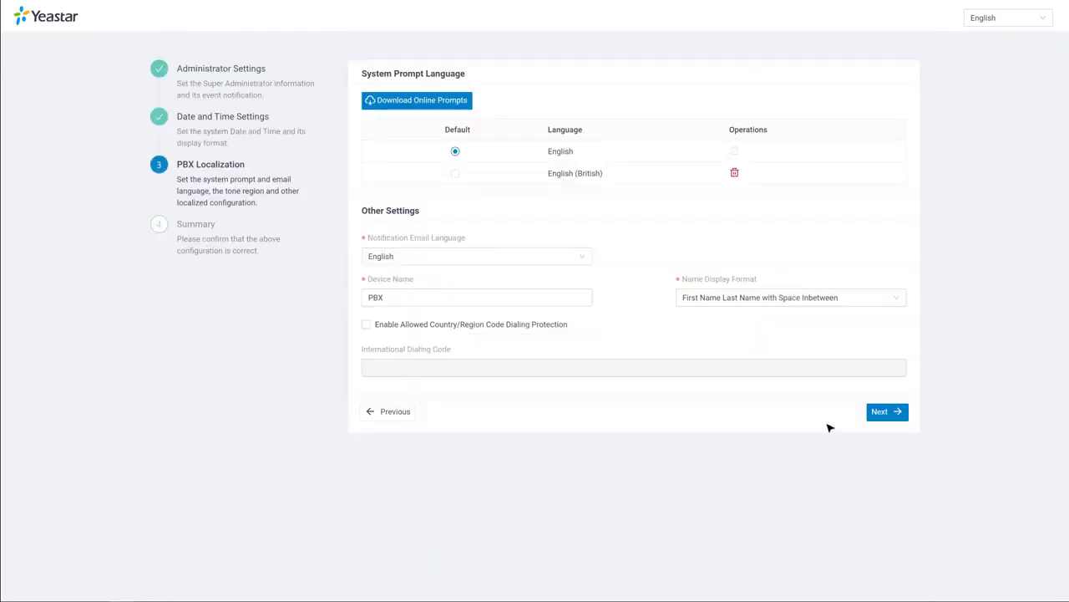
{"action": "left_click", "coordinate": [877, 412]}
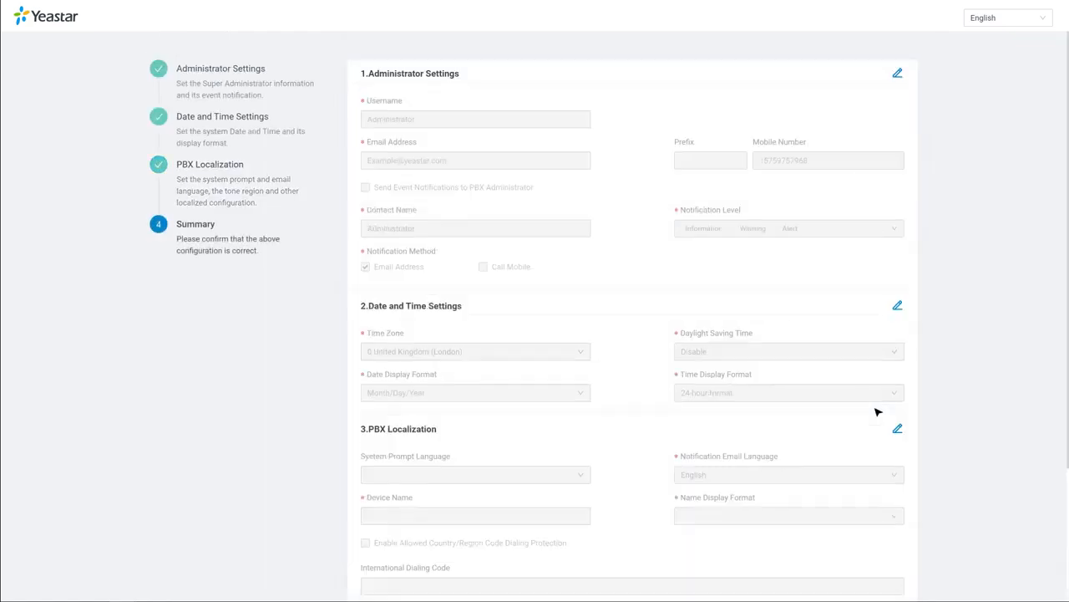
{"action": "scroll", "coordinate": [875, 409], "scroll_direction": "down", "scroll_amount": 3}
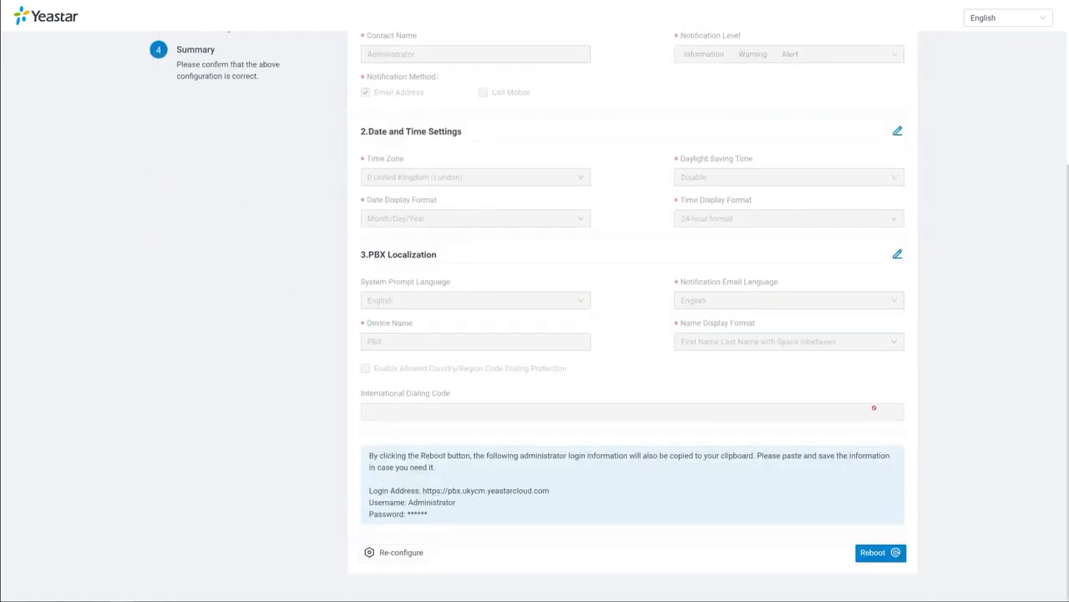
{"action": "left_click", "coordinate": [891, 550]}
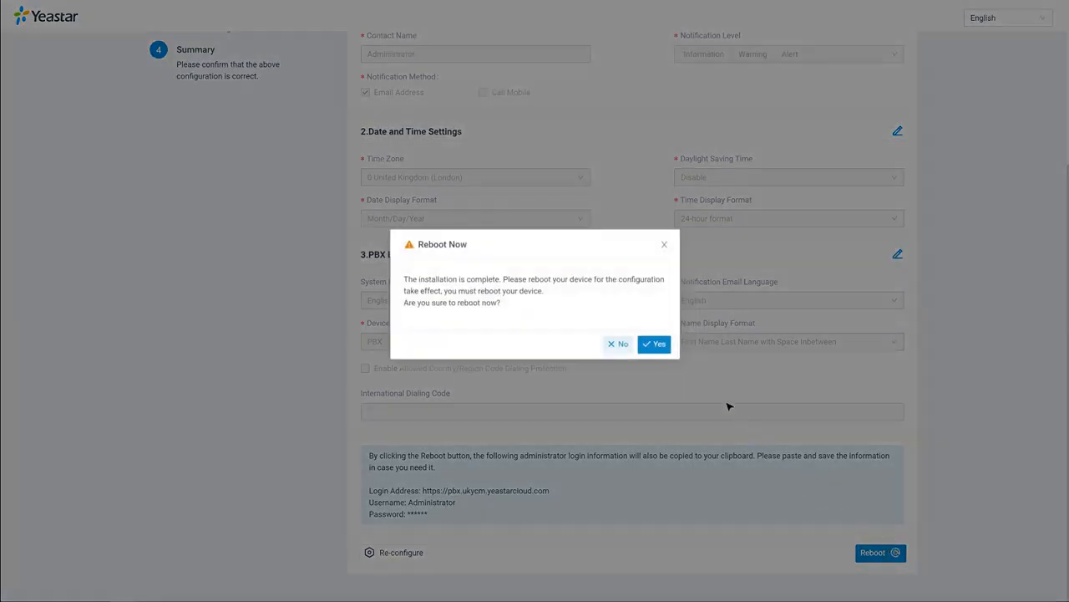
Confirm the reboot, then log in as Administrator with the pasted account password.
{"action": "left_click", "coordinate": [667, 344]}
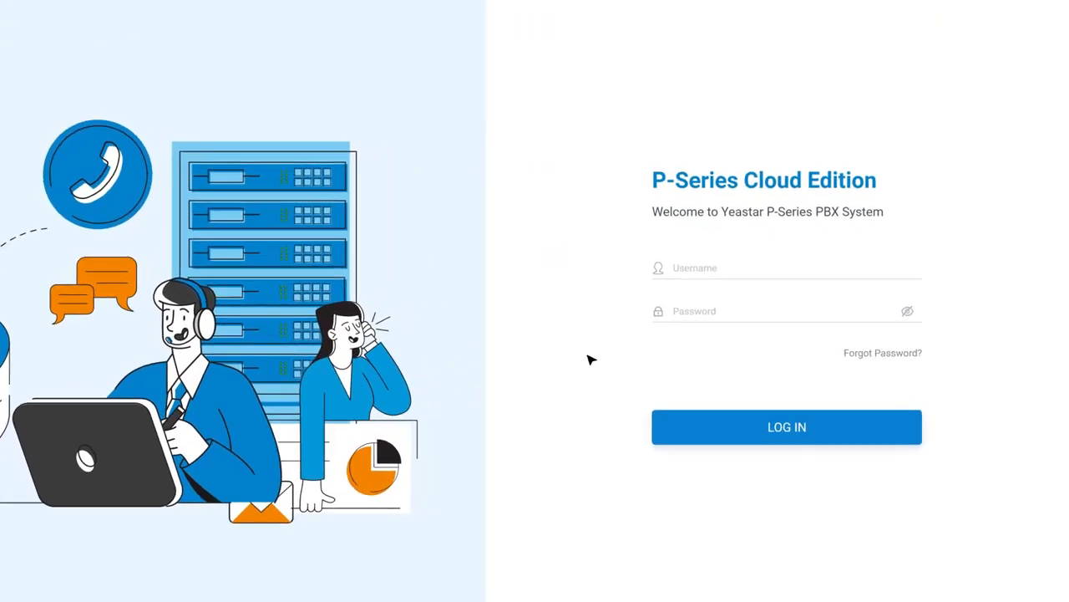
{"action": "left_click", "coordinate": [839, 267]}
{"action": "type", "text": "Administrator"}
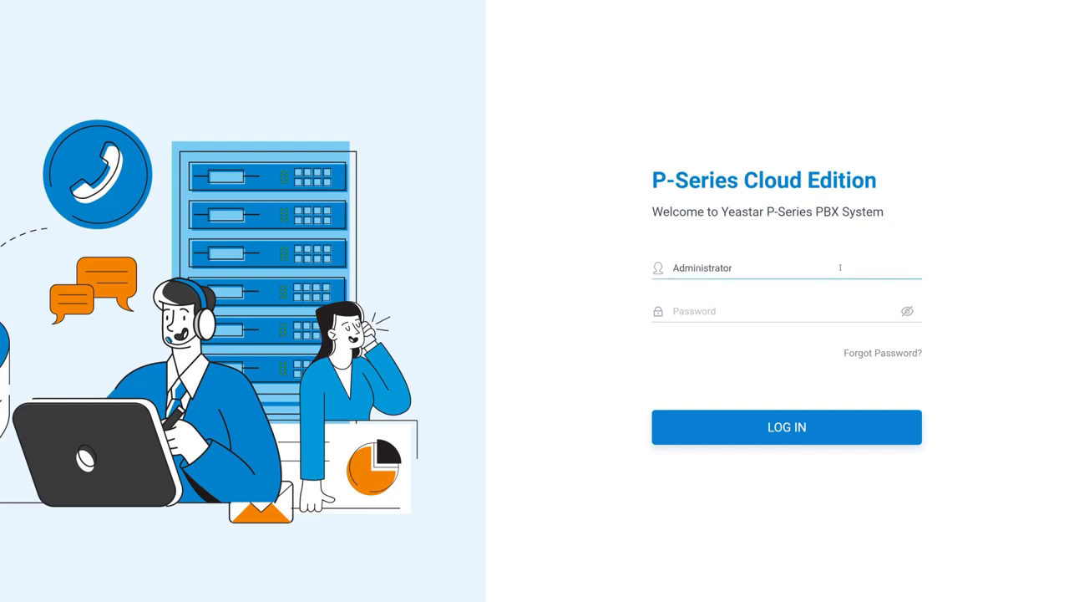
{"action": "left_click", "coordinate": [874, 310]}
{"action": "key", "text": "ctrl+v"}
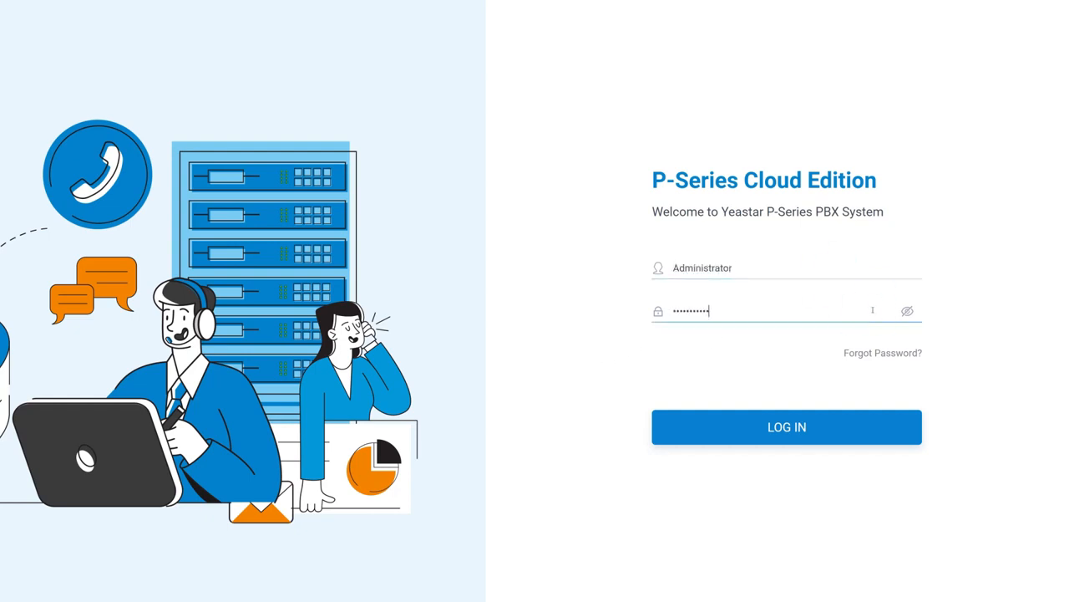
{"action": "left_click", "coordinate": [850, 437]}
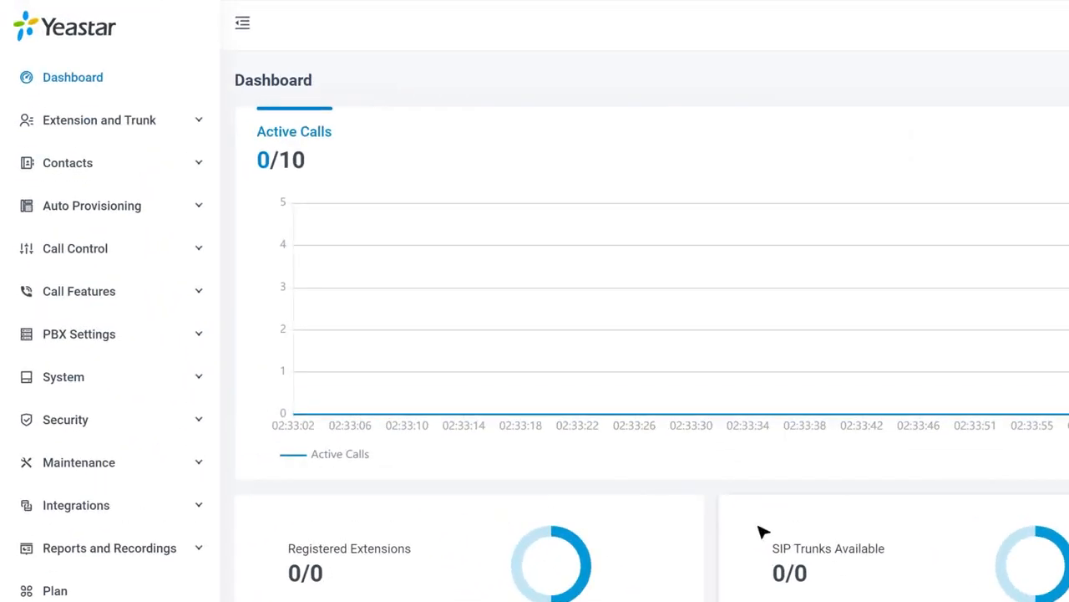
Open a new extension form from the Extension and Trunk > Extension list.
{"action": "left_click", "coordinate": [109, 127]}
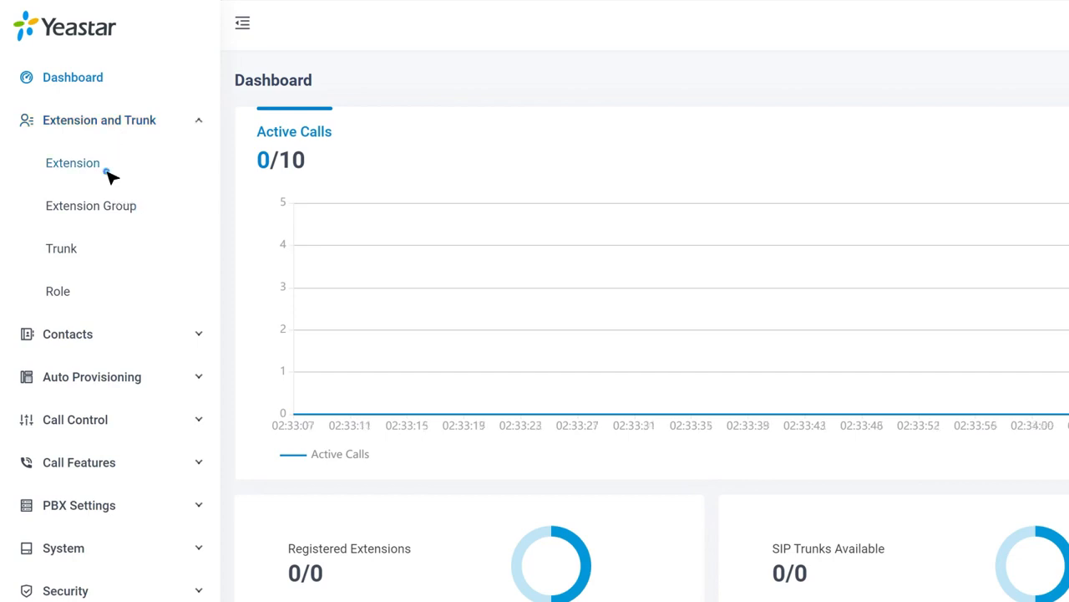
{"action": "left_click", "coordinate": [110, 175]}
{"action": "mouse_move", "coordinate": [280, 152]}
{"action": "left_click", "coordinate": [282, 189]}
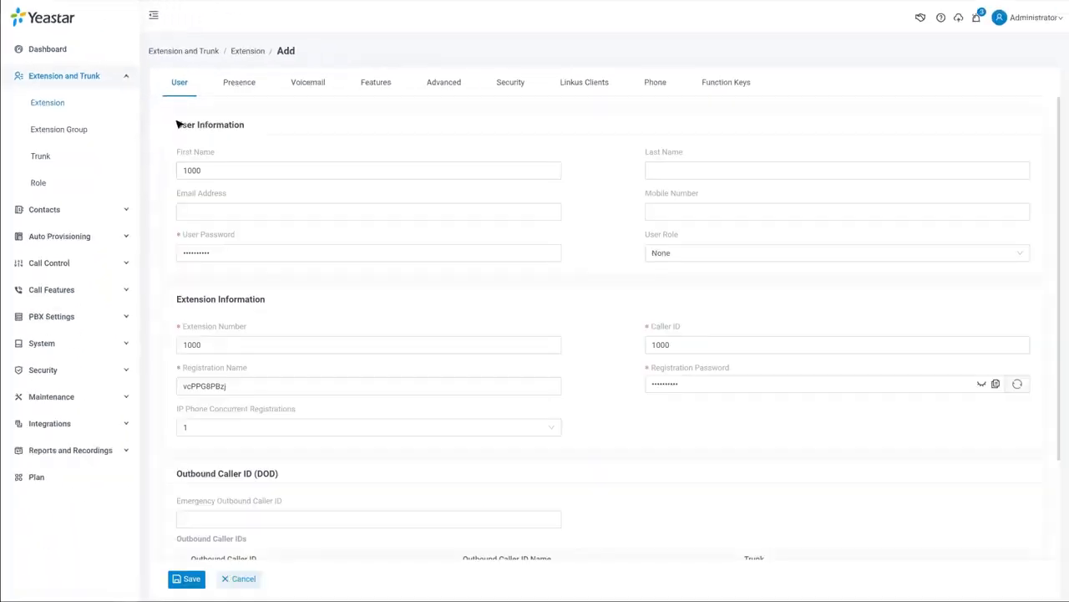
Fill in the extension's e-mail address and mobile number, then save extension 1000.
{"action": "left_click", "coordinate": [389, 211]}
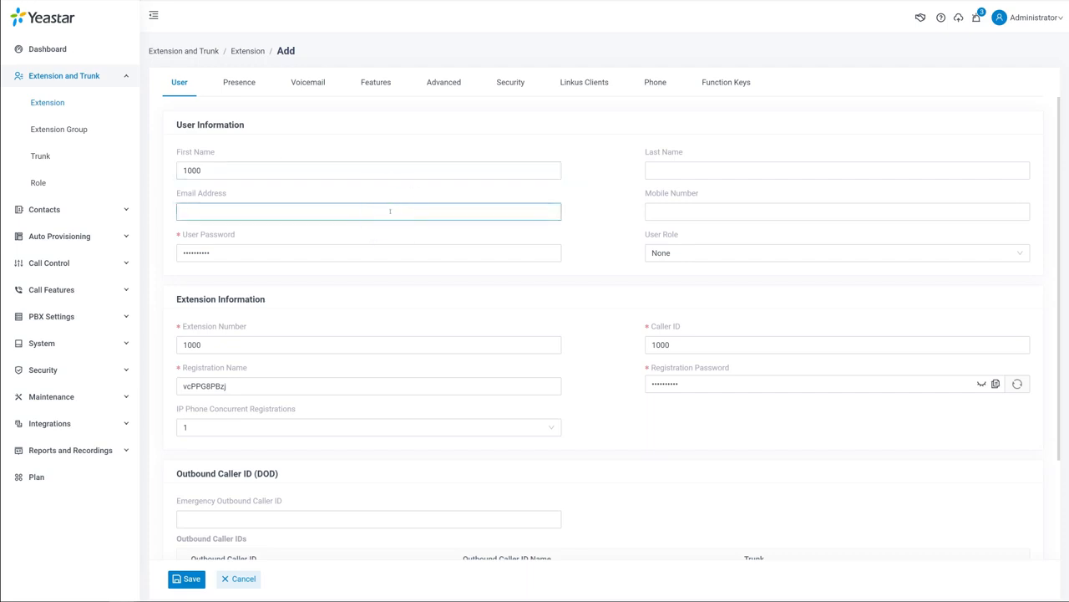
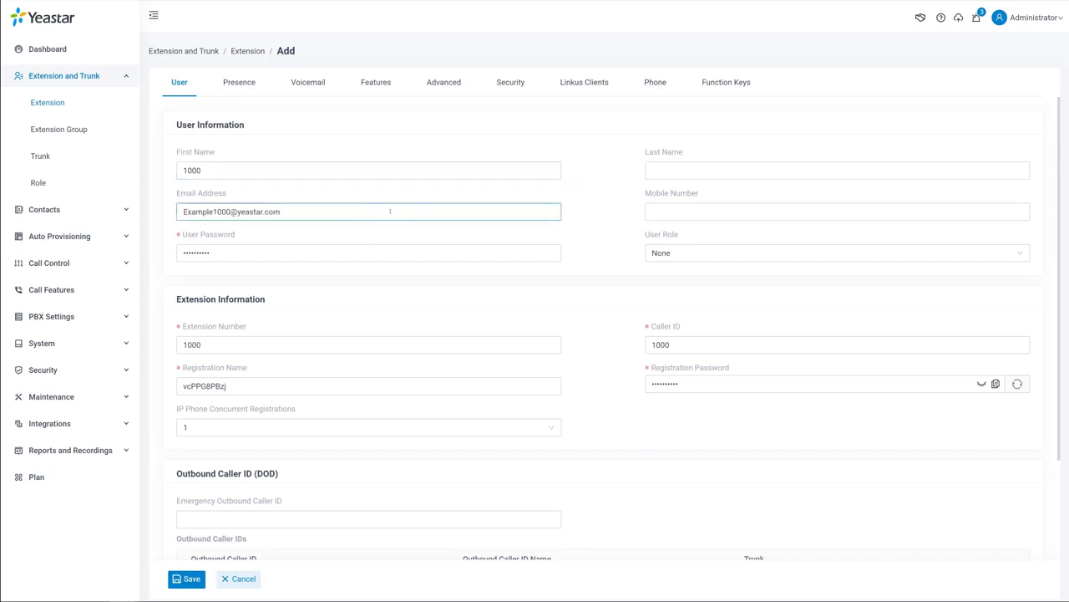
{"action": "left_click", "coordinate": [847, 213]}
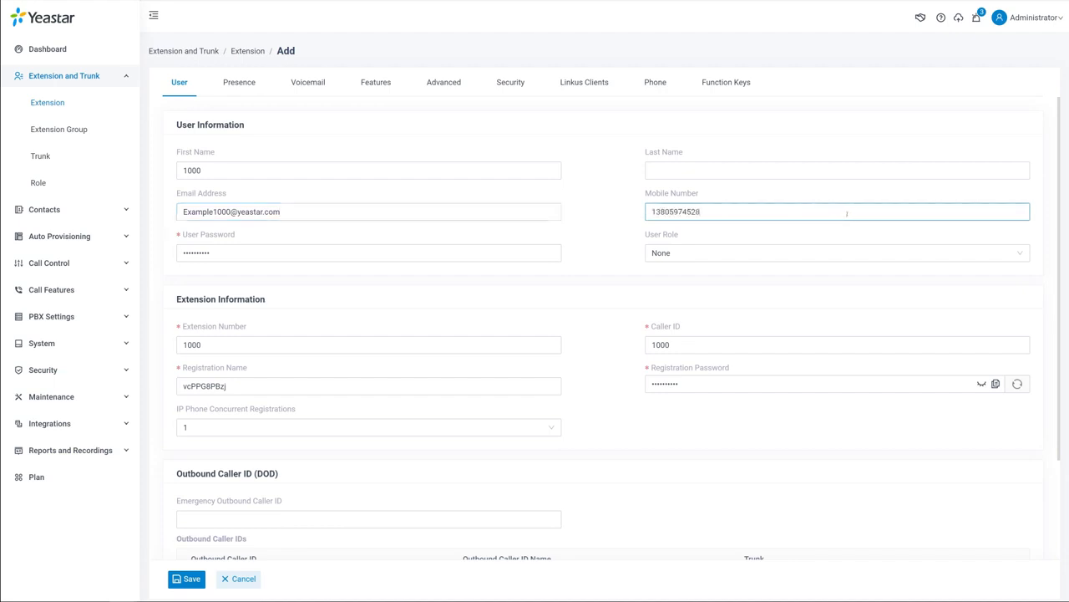
{"action": "left_click", "coordinate": [187, 578]}
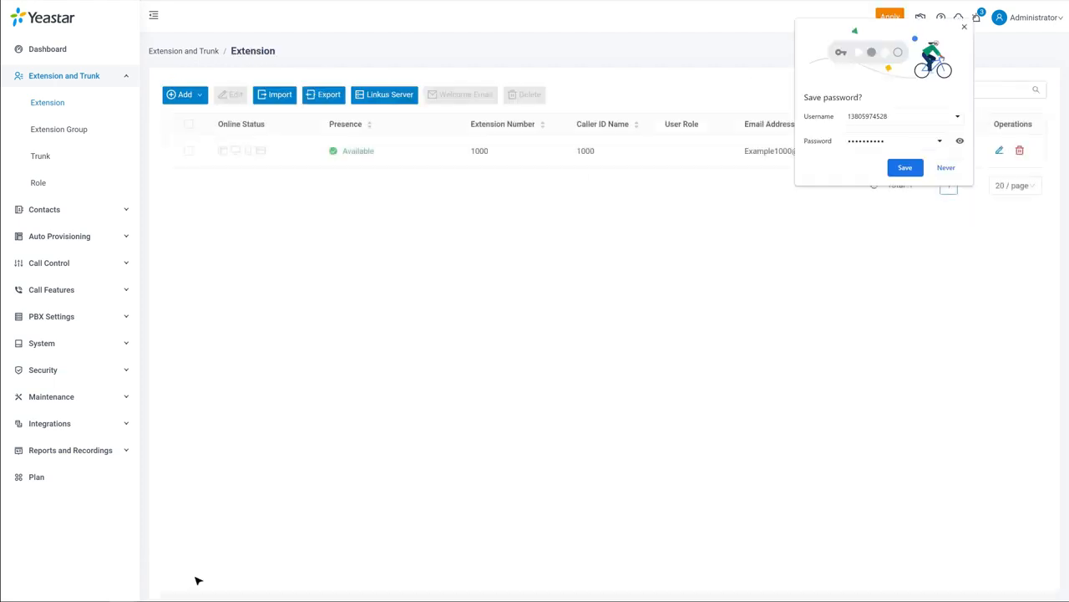
Save the browser password, apply changes, export extensions to CSV and open it in Excel.
{"action": "left_click", "coordinate": [904, 167]}
{"action": "left_click", "coordinate": [888, 16]}
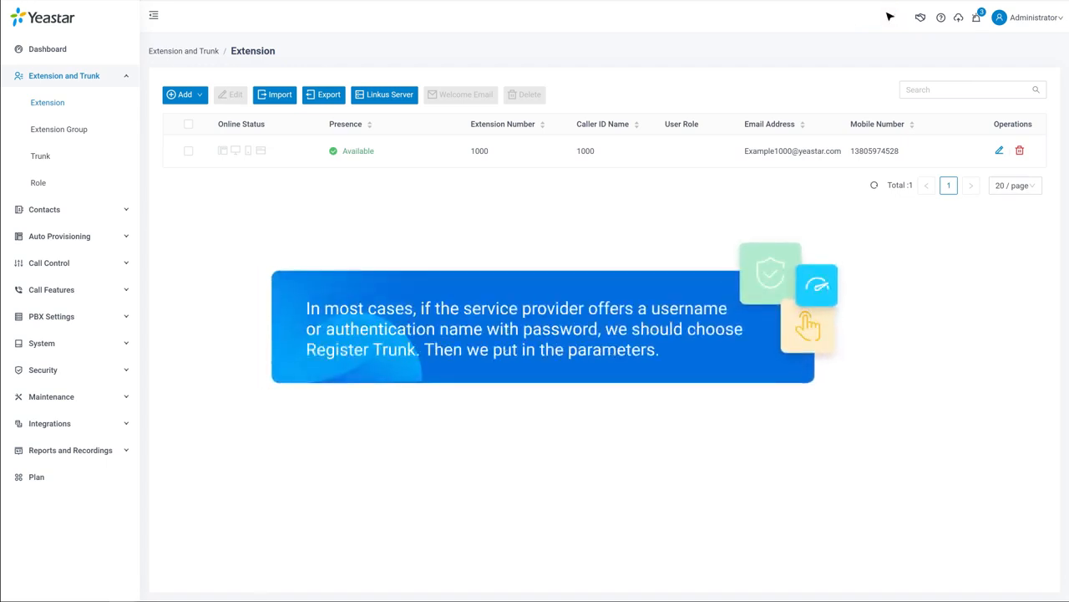
{"action": "left_click", "coordinate": [337, 96]}
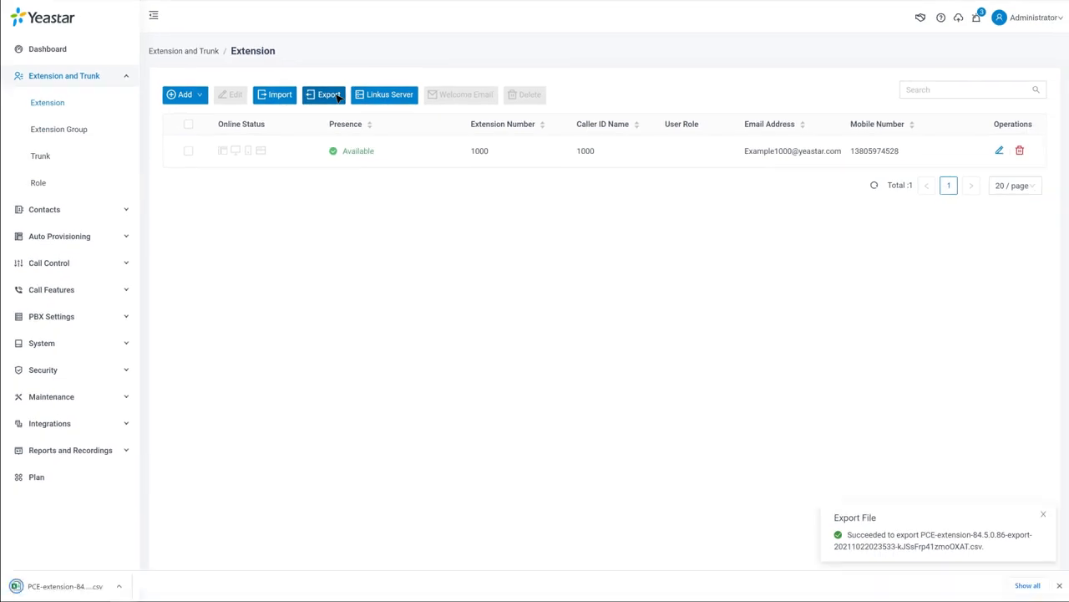
{"action": "left_click", "coordinate": [99, 587]}
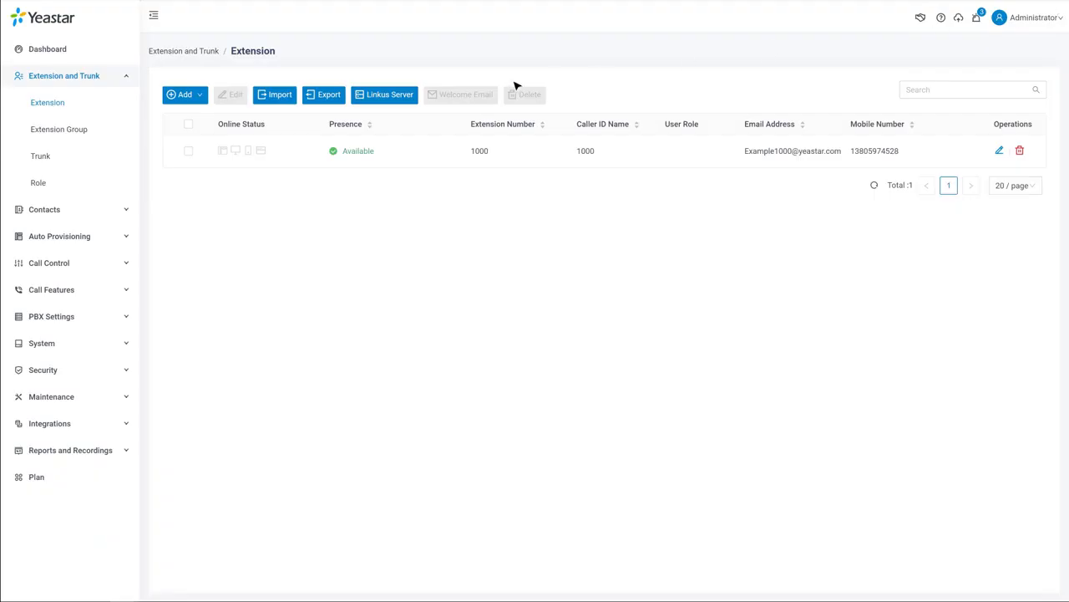
Import the exported CSV to create extensions 1000–1009, then view Linkus Server settings.
{"action": "left_click", "coordinate": [284, 95]}
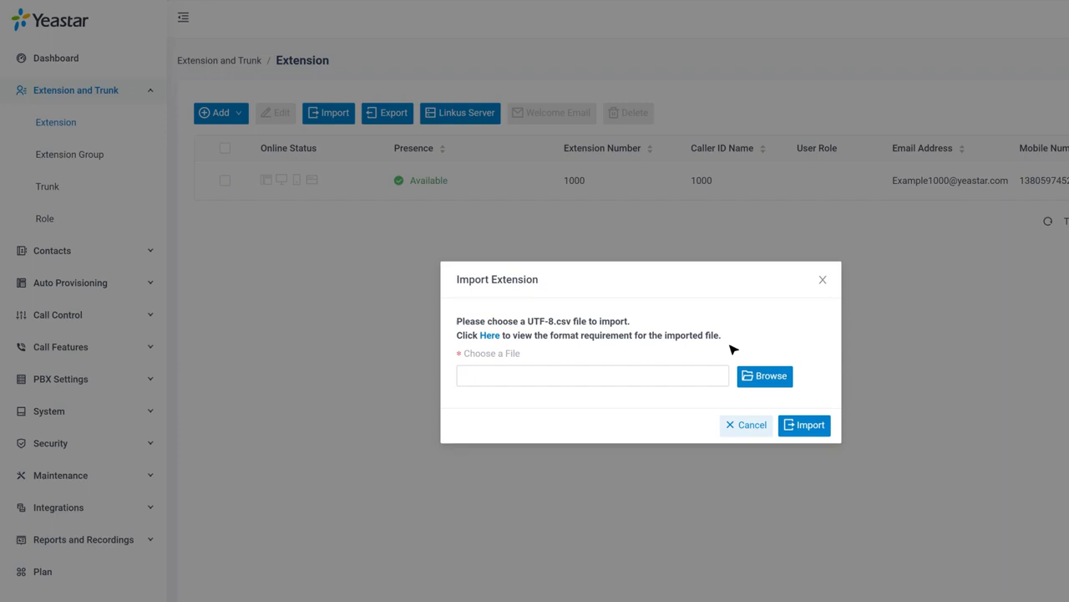
{"action": "left_click", "coordinate": [762, 376]}
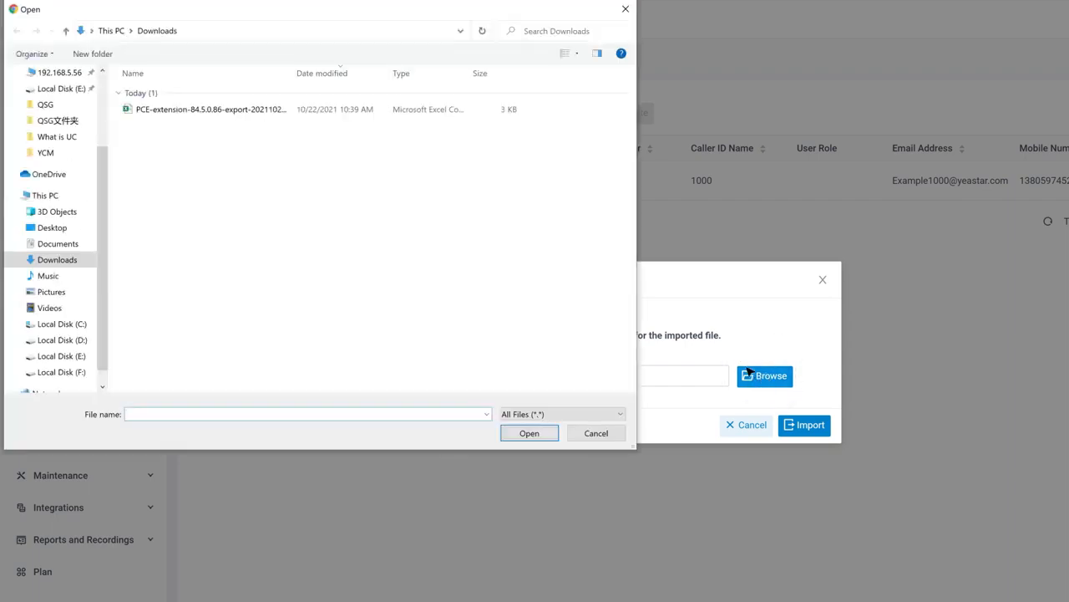
{"action": "left_click", "coordinate": [400, 113]}
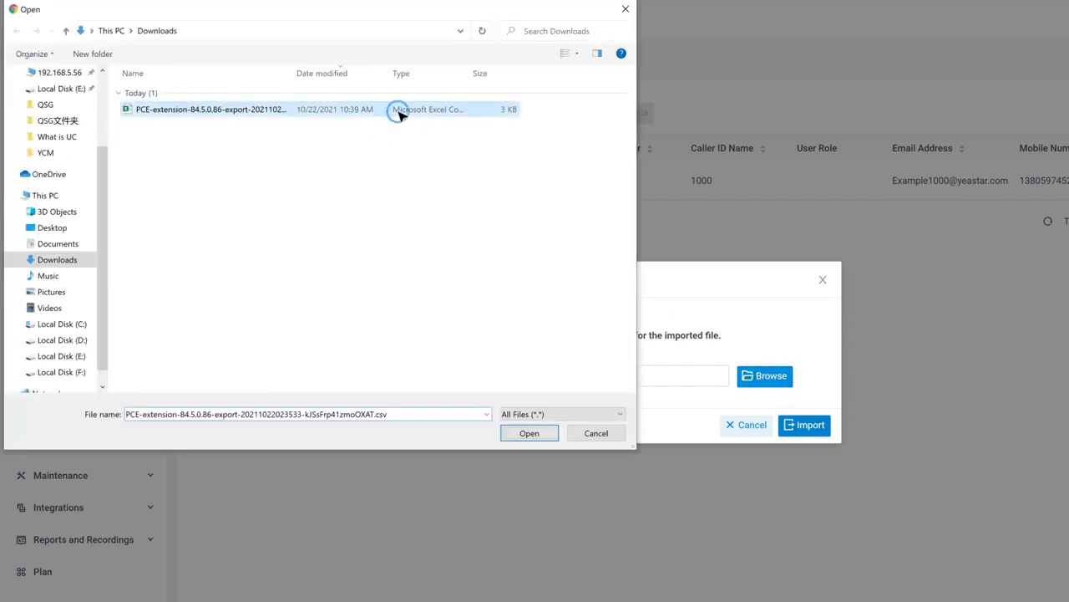
{"action": "left_click", "coordinate": [518, 434]}
{"action": "left_click", "coordinate": [734, 363]}
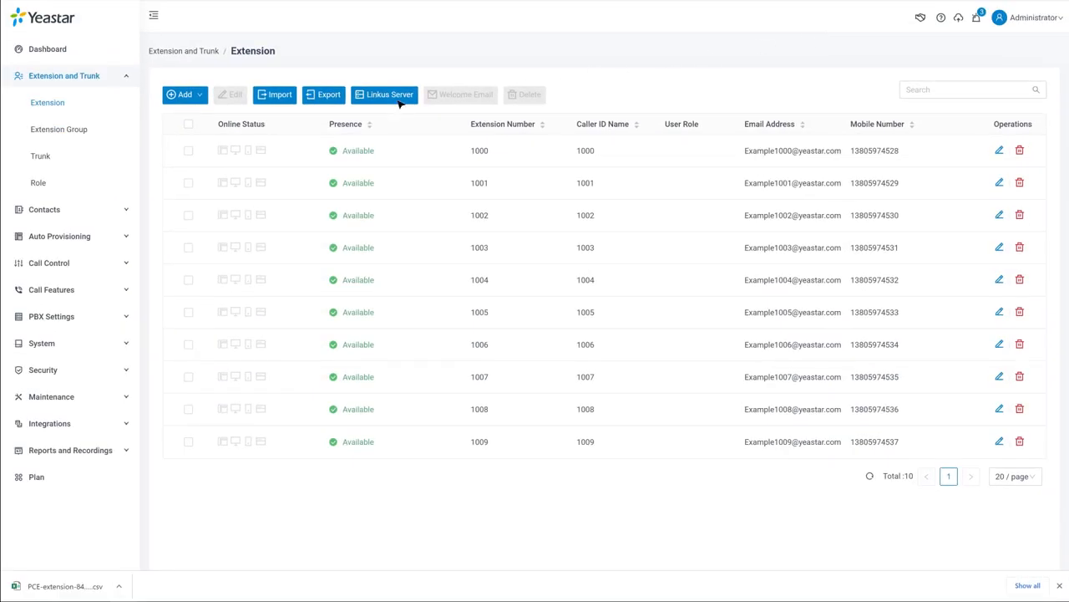
{"action": "left_click", "coordinate": [399, 99]}
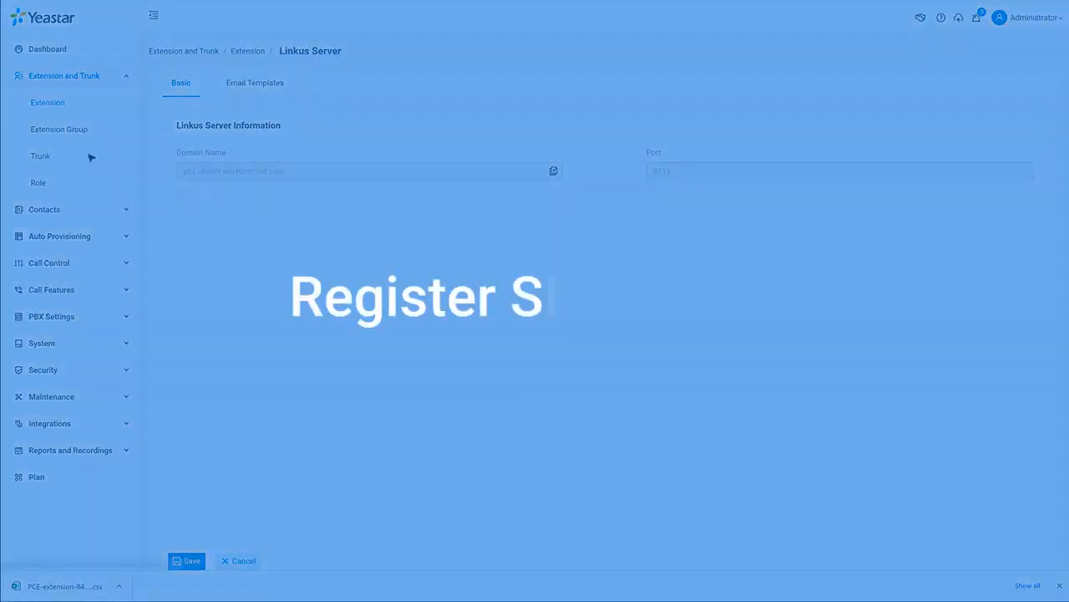
Go to the Trunk list and start adding a new trunk.
{"action": "left_click", "coordinate": [91, 157]}
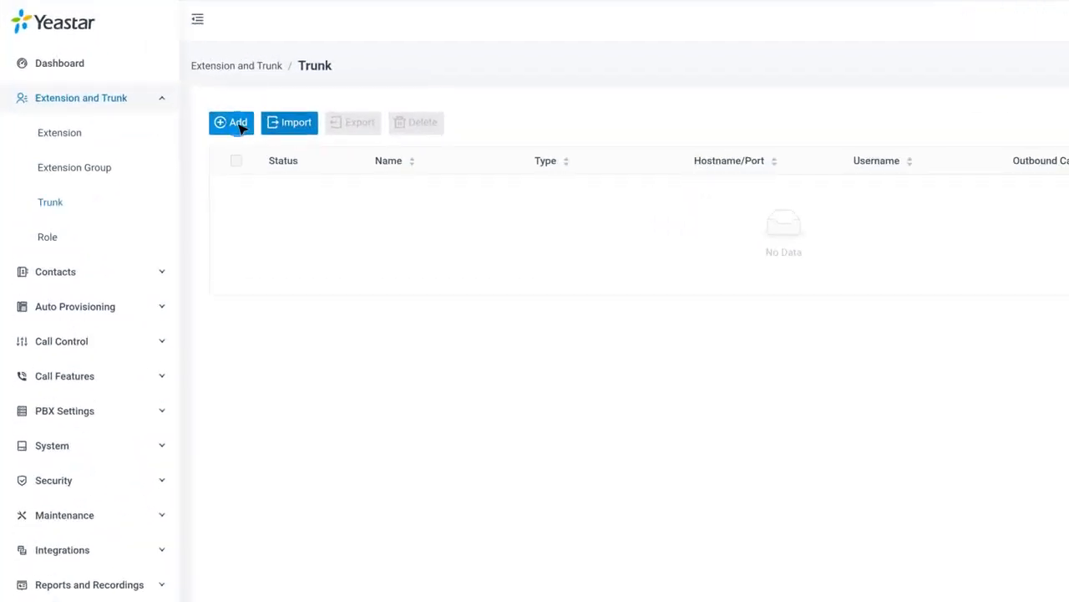
{"action": "left_click", "coordinate": [184, 97]}
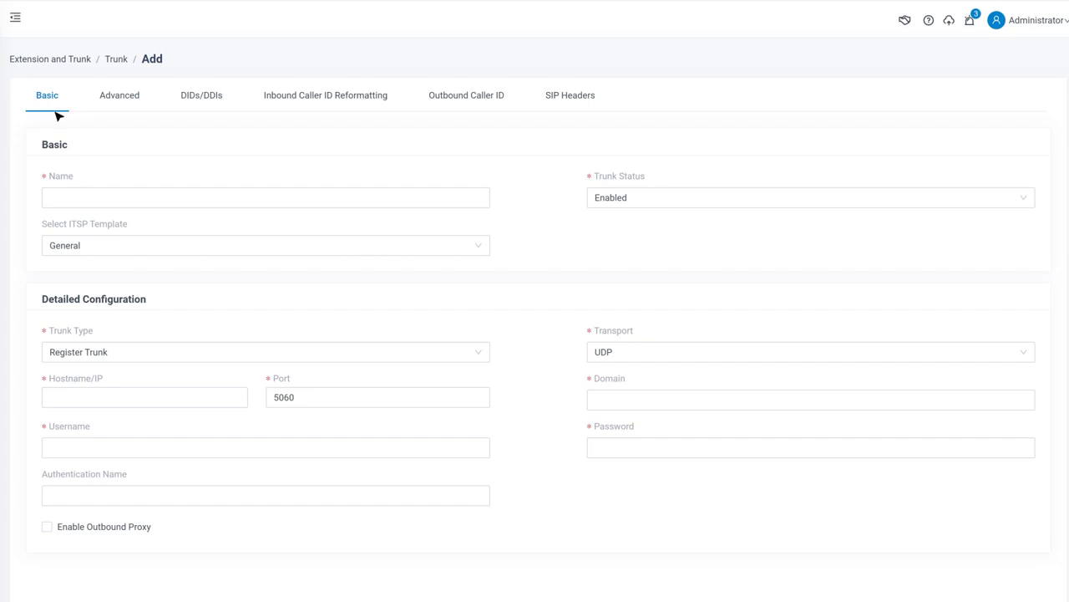
Name the trunk Trunk01 and keep Register Trunk as its type.
{"action": "left_click", "coordinate": [267, 197]}
{"action": "type", "text": "Trunk01"}
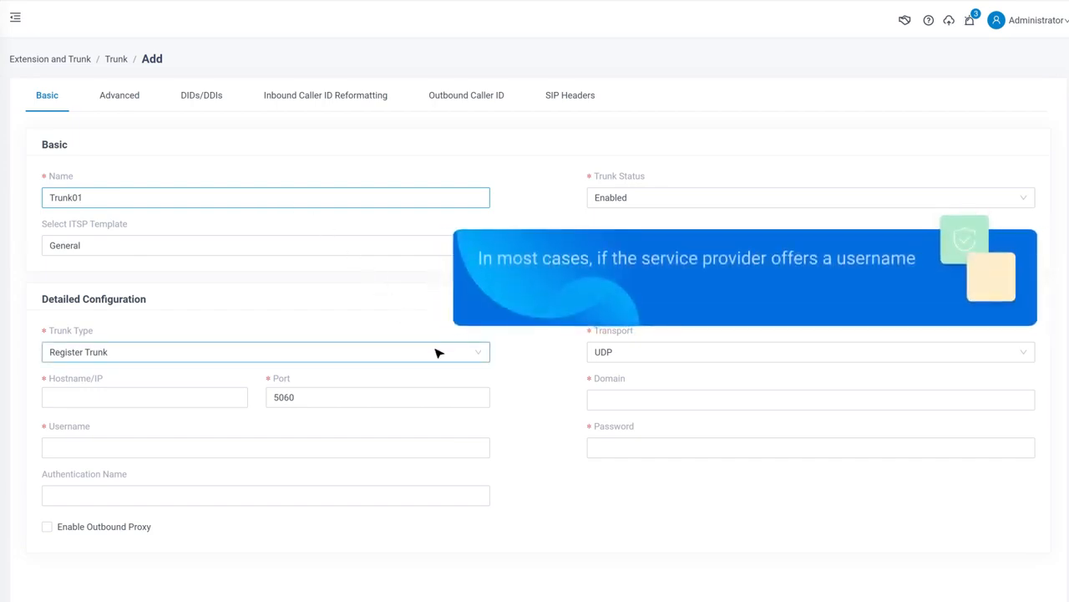
{"action": "left_click", "coordinate": [435, 351]}
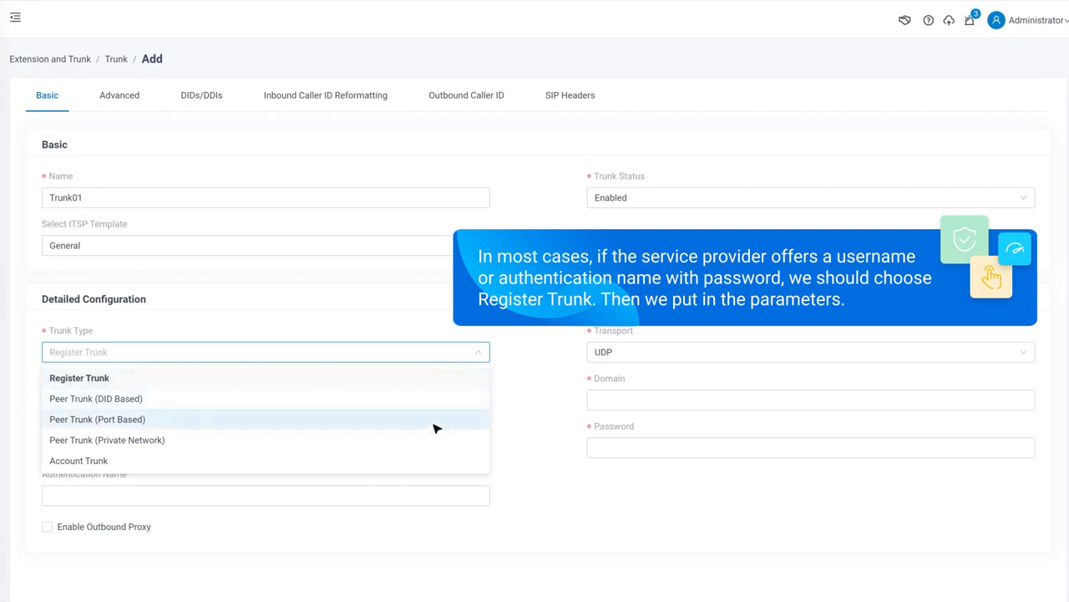
{"action": "left_click", "coordinate": [433, 378]}
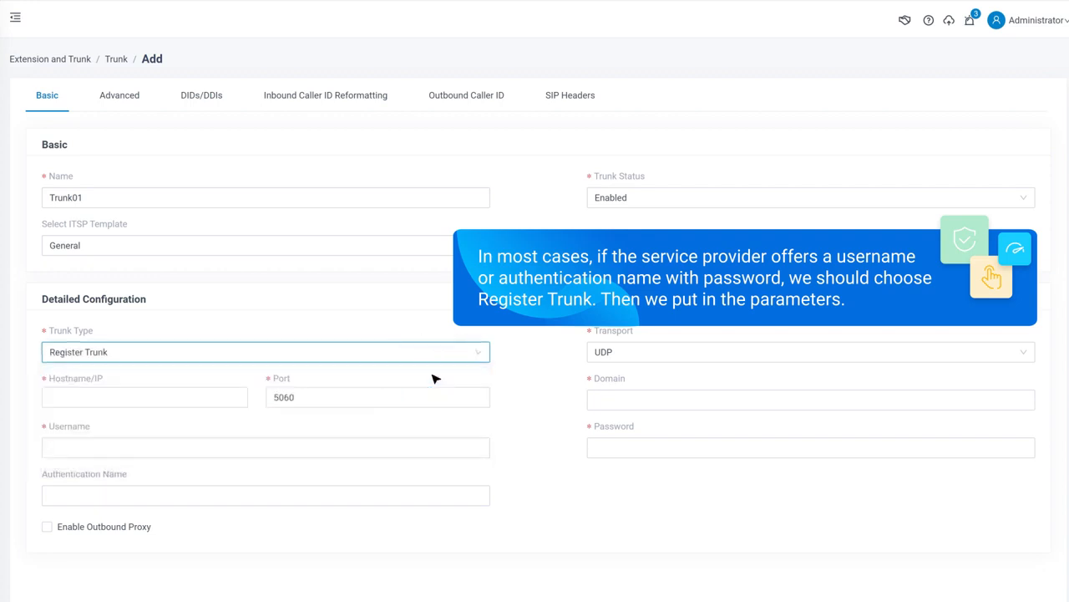
Try the United Kingdom Gamma ITSP template, then revert to the General template.
{"action": "left_click", "coordinate": [478, 247]}
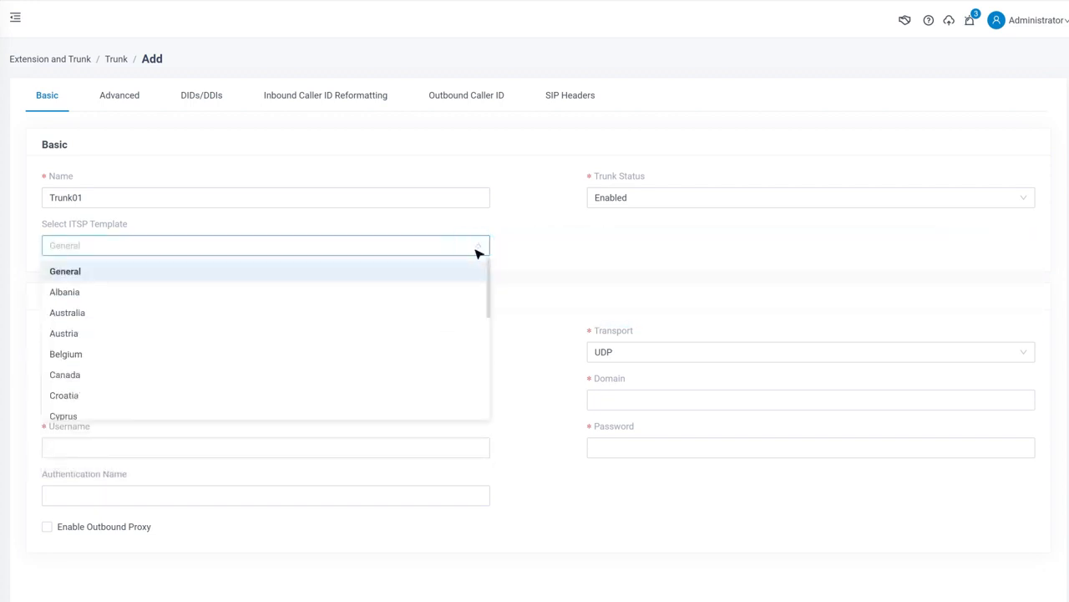
{"action": "scroll", "coordinate": [475, 303], "scroll_direction": "down", "scroll_amount": 2}
{"action": "scroll", "coordinate": [476, 306], "scroll_direction": "down", "scroll_amount": 4}
{"action": "scroll", "coordinate": [474, 308], "scroll_direction": "down", "scroll_amount": 1}
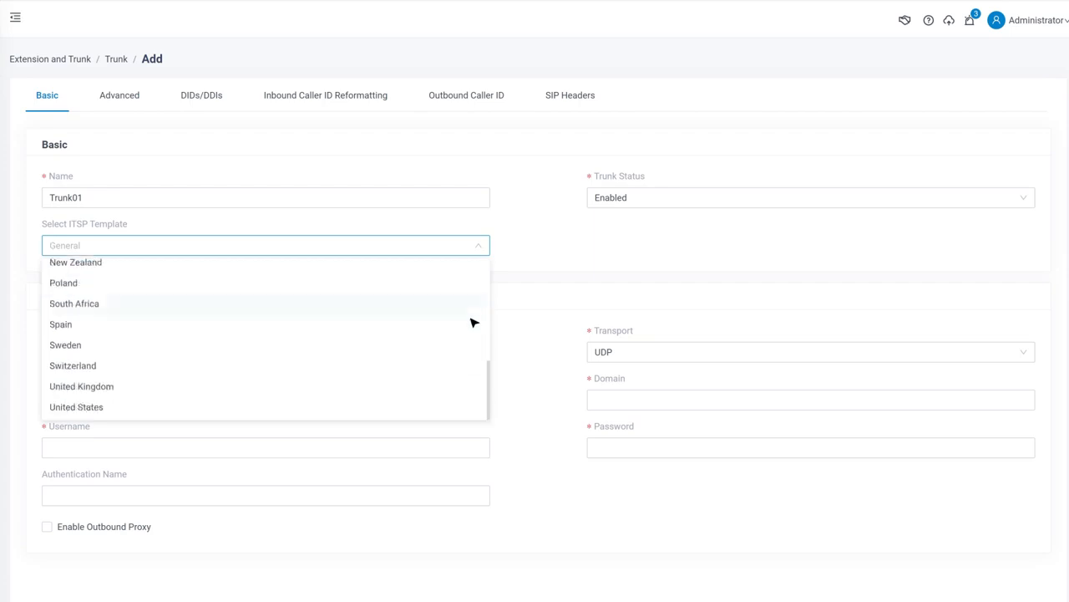
{"action": "left_click", "coordinate": [466, 386]}
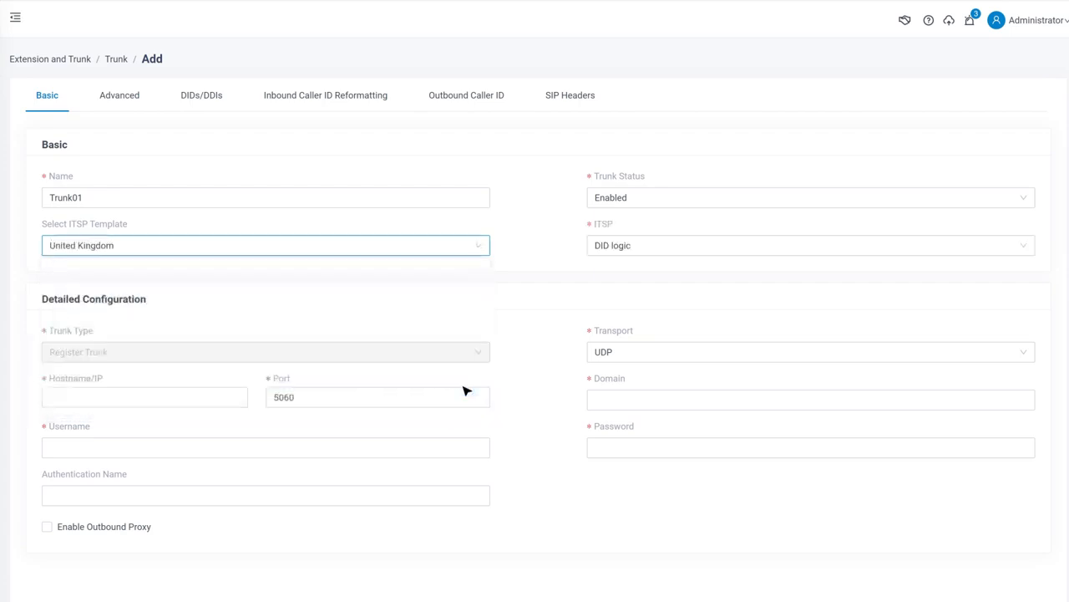
{"action": "left_click", "coordinate": [727, 246]}
{"action": "left_click", "coordinate": [729, 294]}
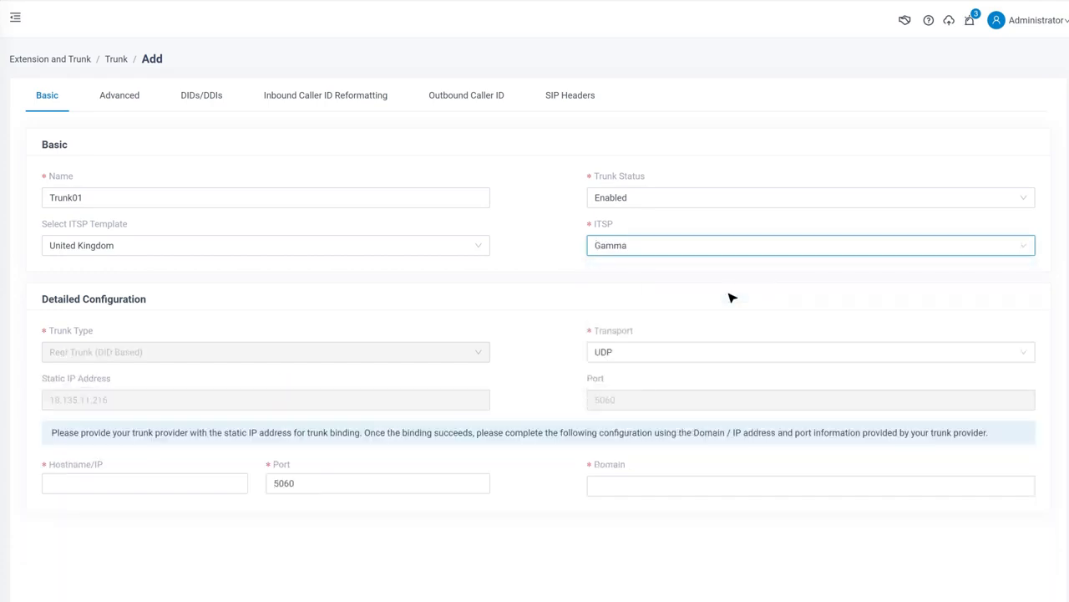
{"action": "left_click", "coordinate": [481, 250]}
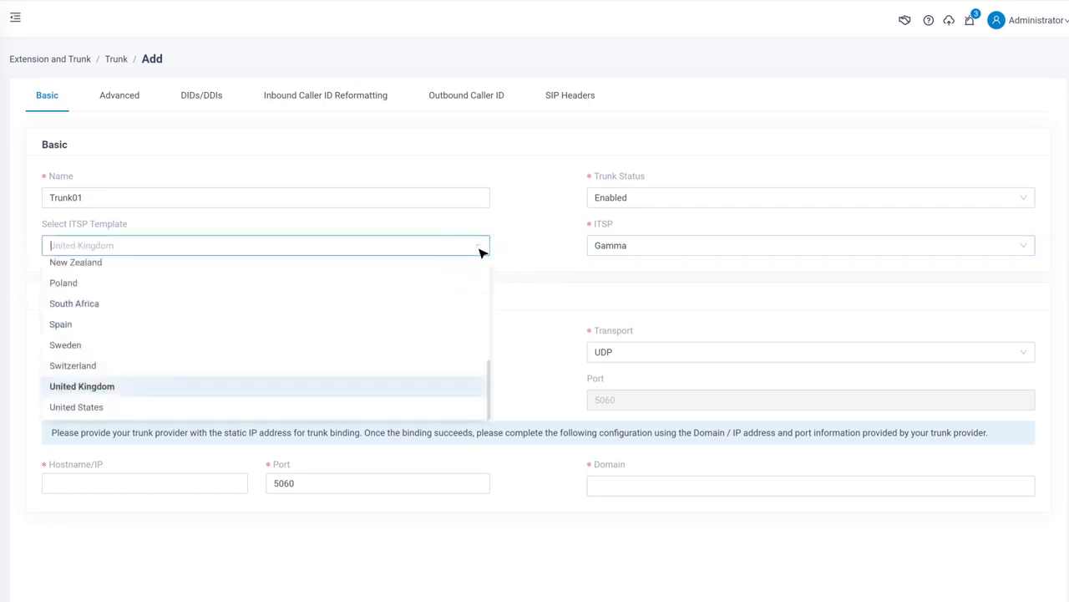
{"action": "scroll", "coordinate": [477, 268], "scroll_direction": "up", "scroll_amount": 5}
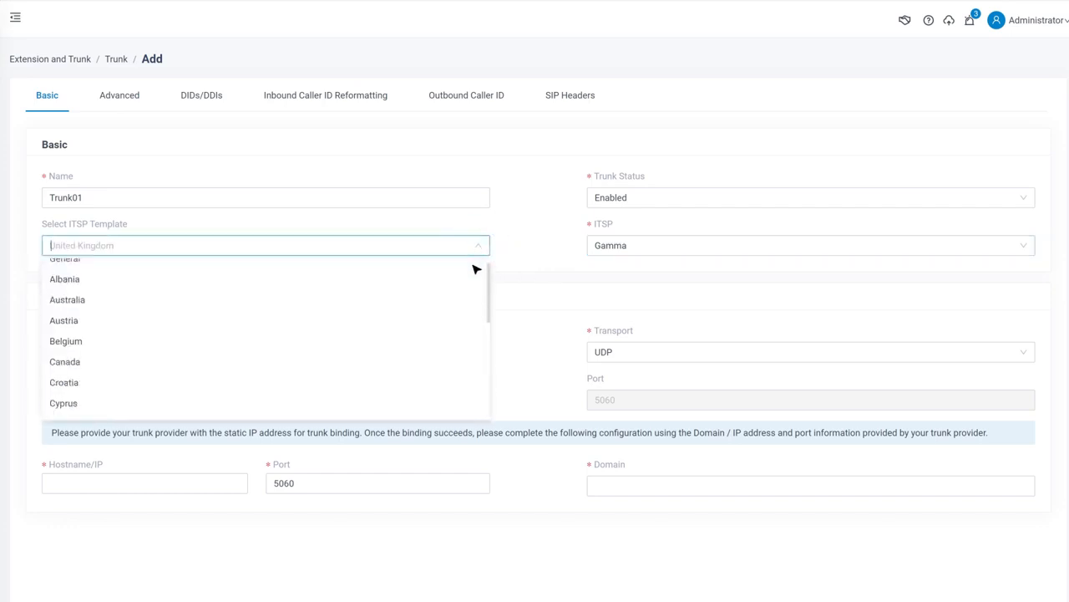
{"action": "left_click", "coordinate": [474, 271]}
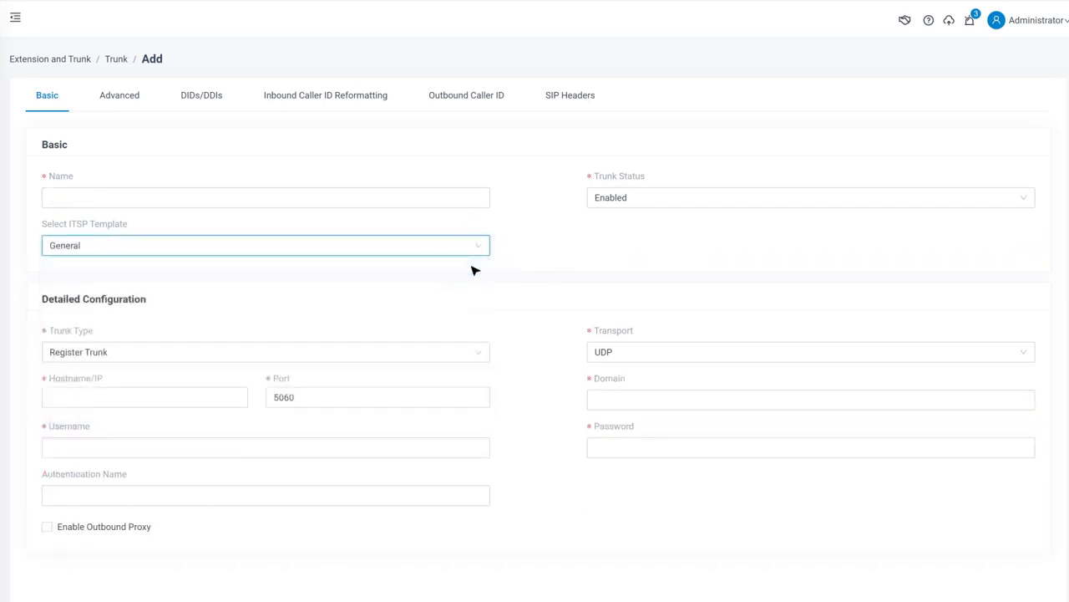
Fill in the SIP register trunk's hostname/IP, domain, username and password fields.
{"action": "left_click", "coordinate": [224, 395]}
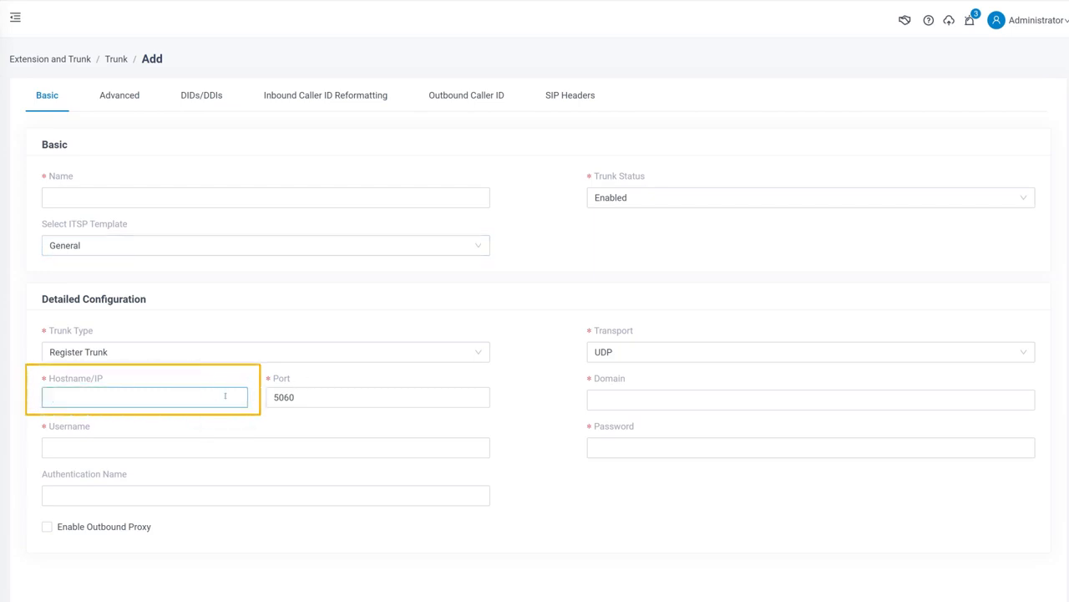
{"action": "left_click", "coordinate": [673, 400]}
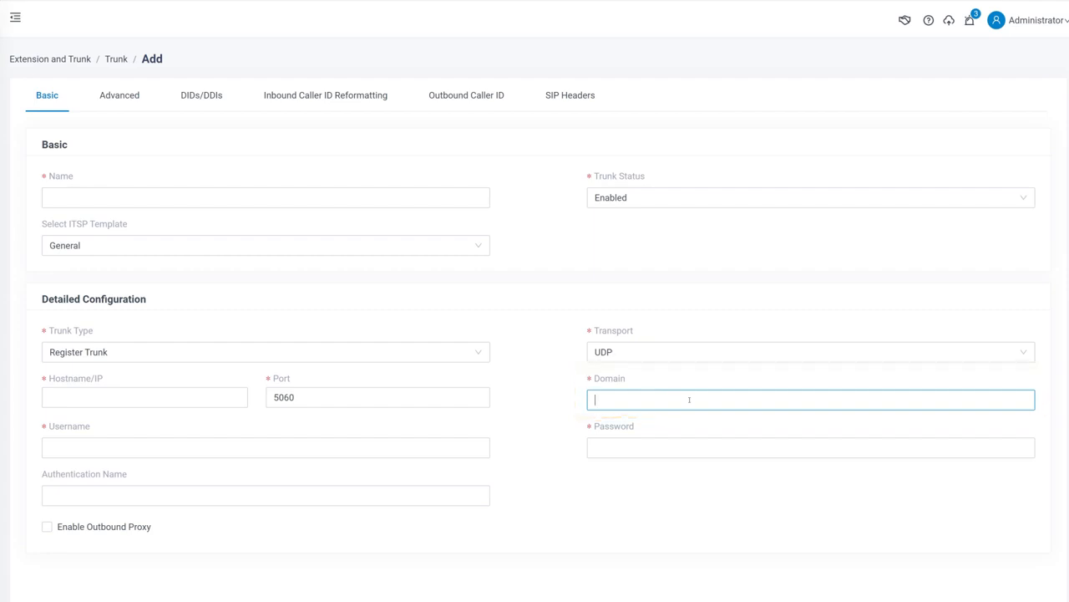
{"action": "left_click", "coordinate": [429, 448]}
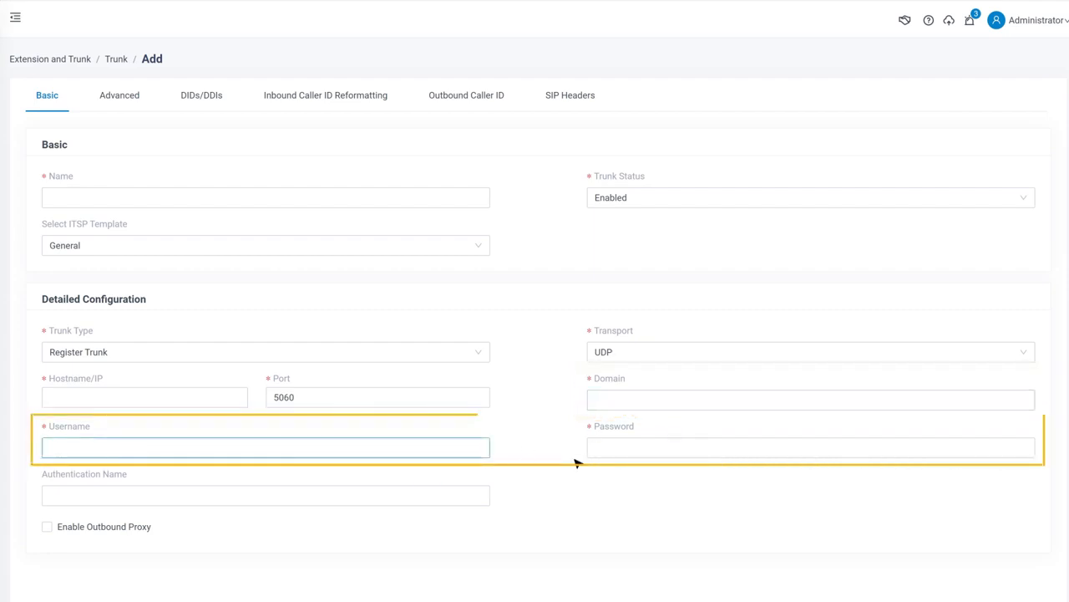
{"action": "left_click", "coordinate": [765, 446]}
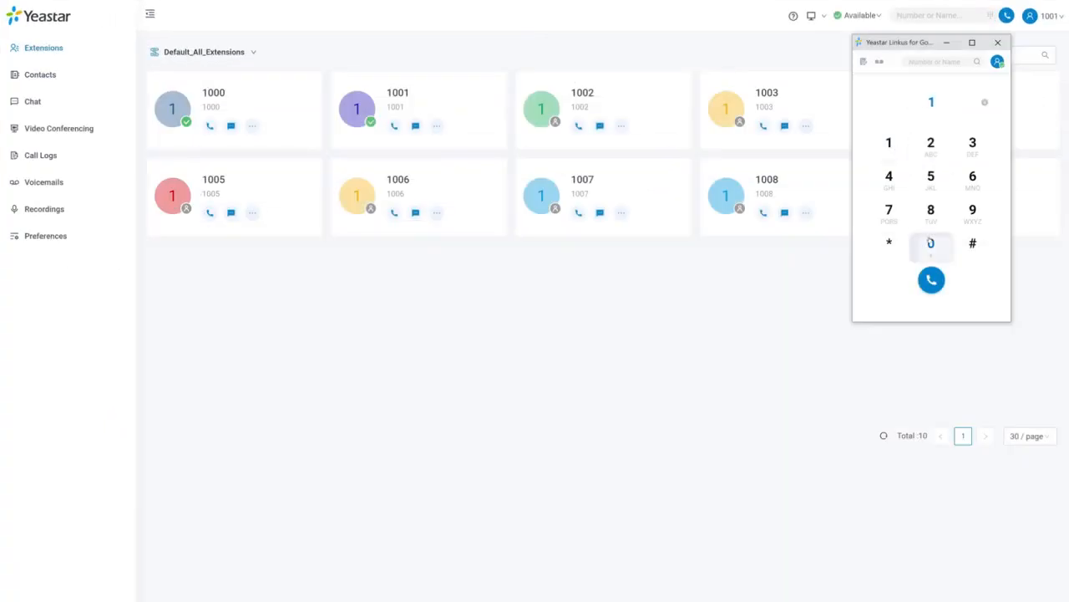
In extension 1001's Linkus dialer, enter 1000 and place the call.
{"action": "double_click", "coordinate": [930, 242]}
{"action": "left_click", "coordinate": [931, 242]}
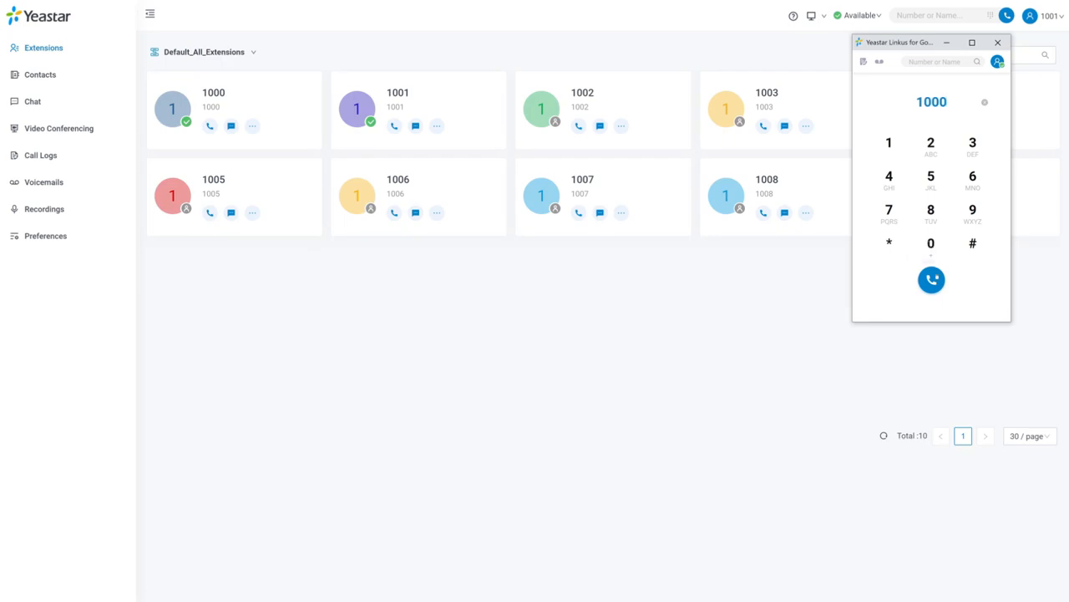
{"action": "left_click", "coordinate": [932, 279]}
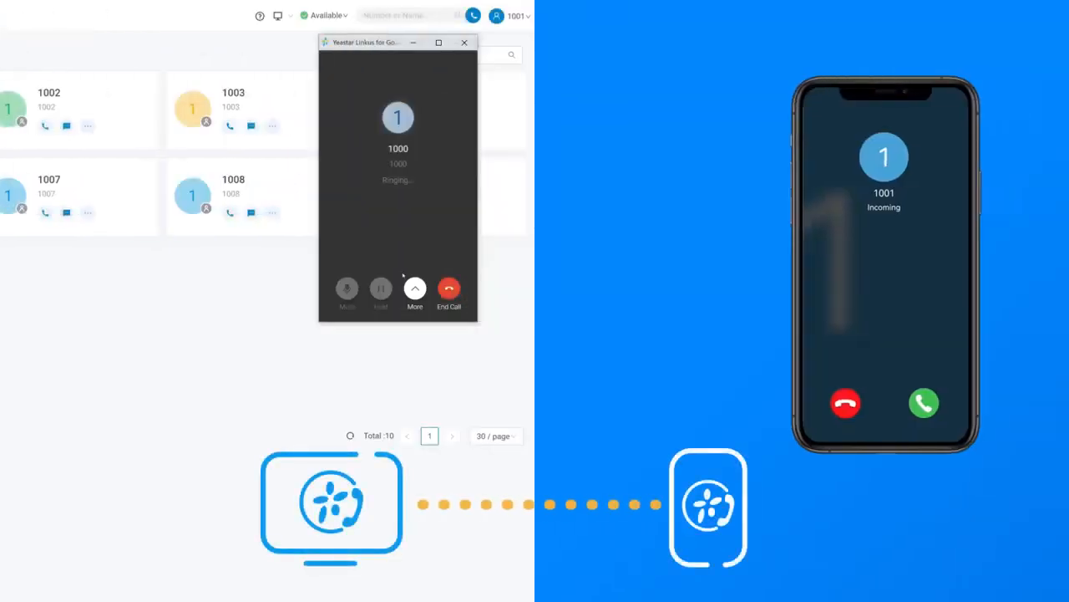